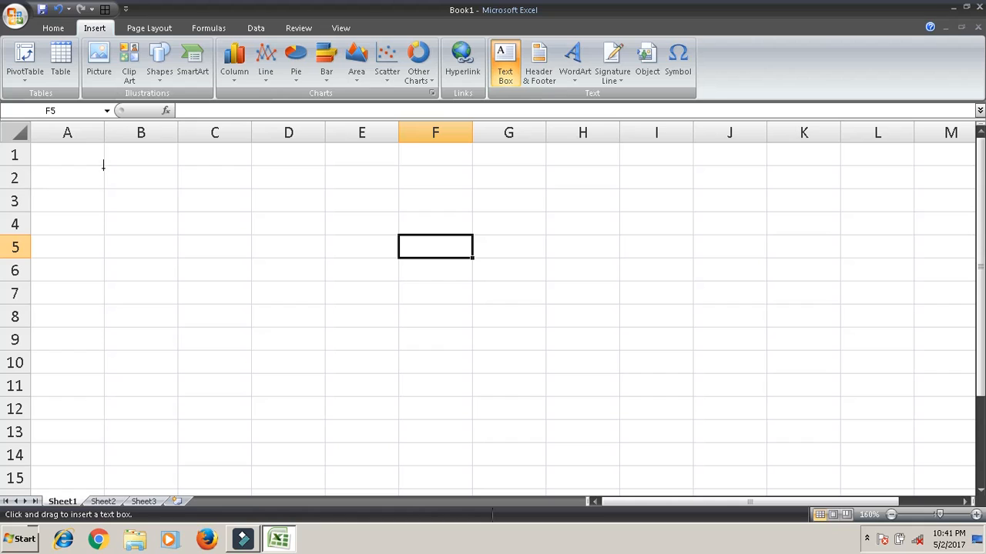
- Draw a text box about 3.41 by 1.91 inches from A1 to F10, starting with "DEAR FRIENDS, I AM" and the presenter's full name
click(88, 157)
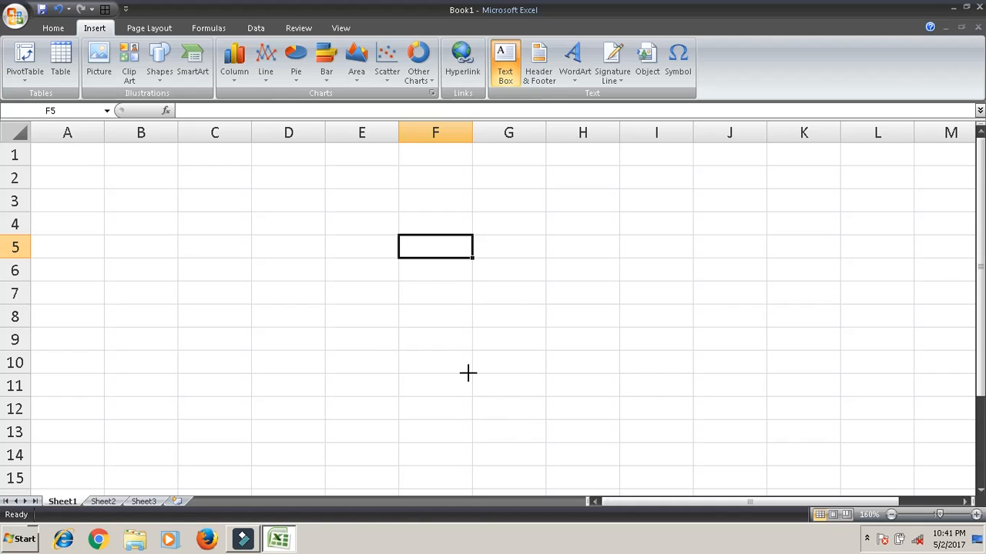
drag(464, 373, 464, 372)
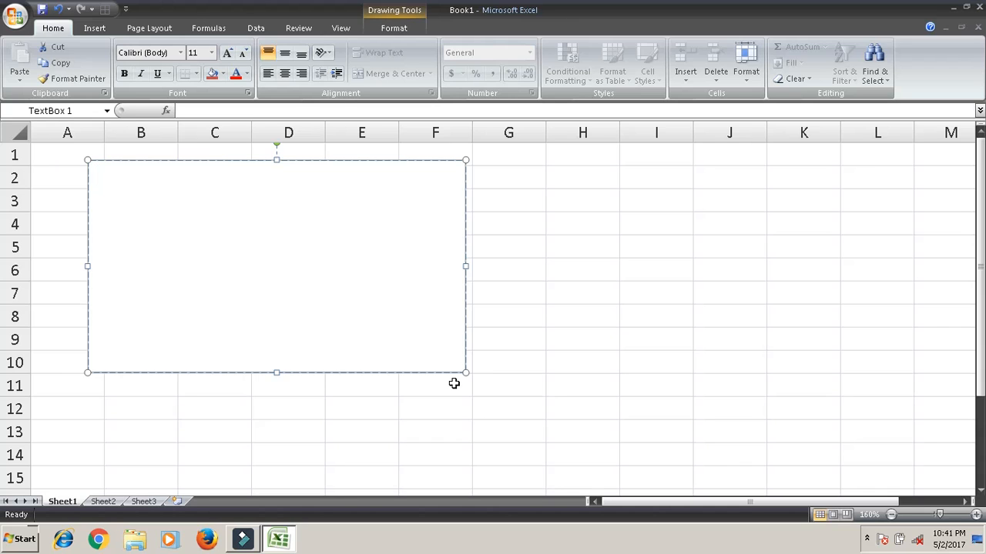
text(DEAR F)
text(F)
text(RE)
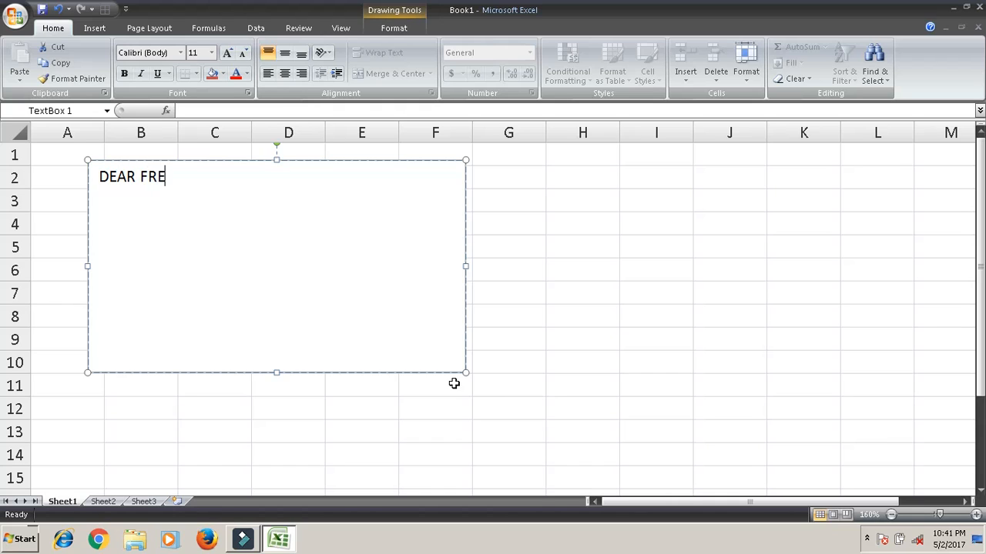
key(BackSpace)
text(IENDS, I AM S)
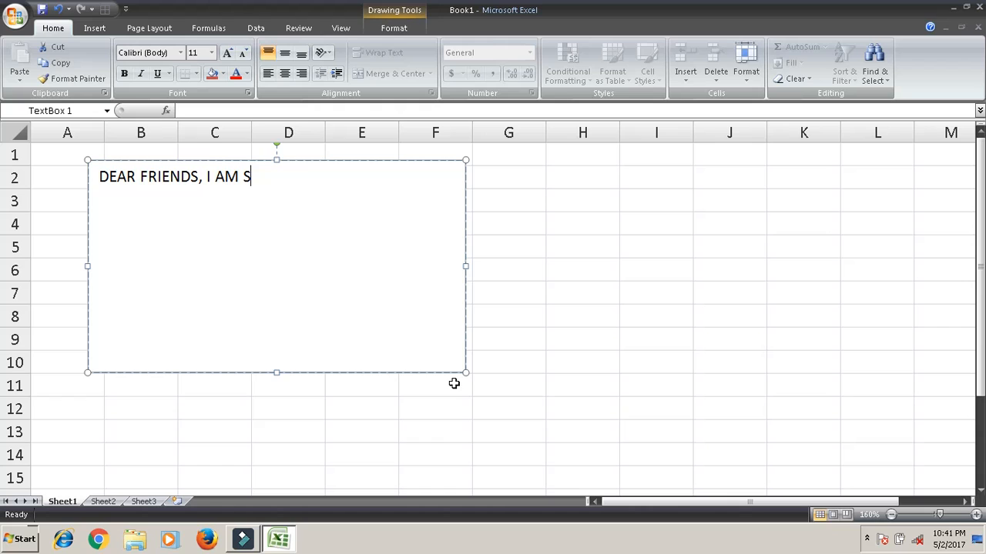
text(YED AYAZ RAZA, RECE)
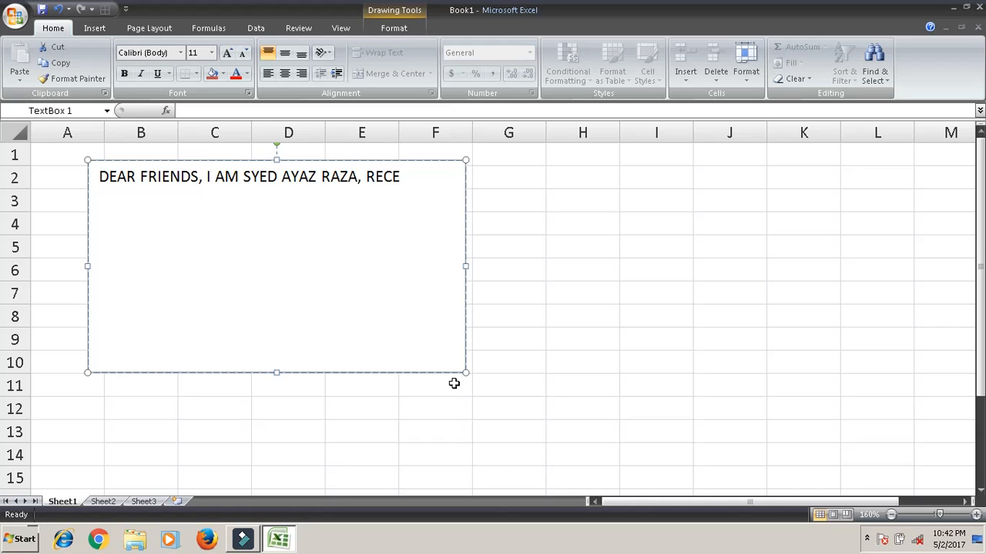
- Continue the text box message with "RECENTLY I AM MAKING YOUTUBE CHANNEL NAME OF MY CHANNEL ONLINECOMPUTERCOACHING."
text(NTLY I AM MAKING)
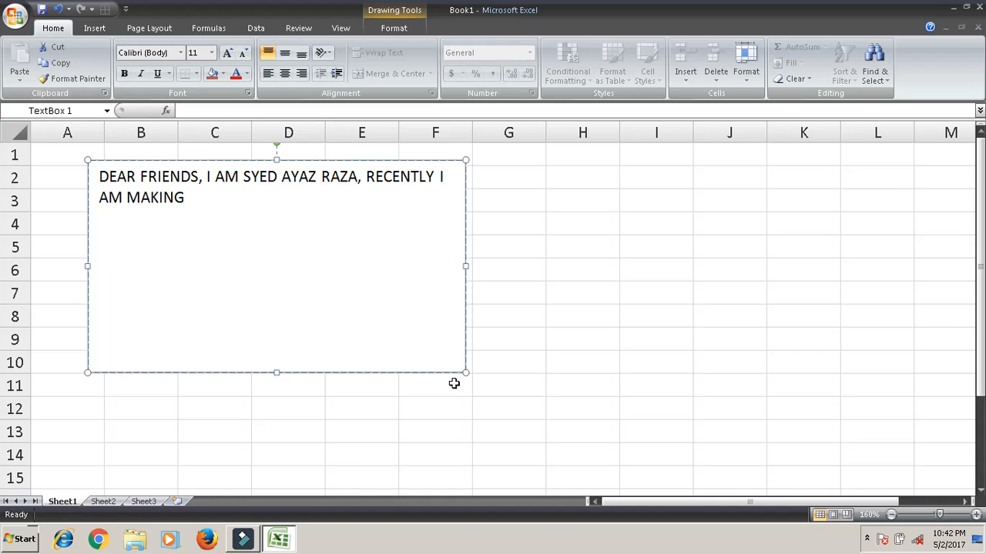
text( YOUTUBE CHAN)
key(BackSpace)
text(NEL N)
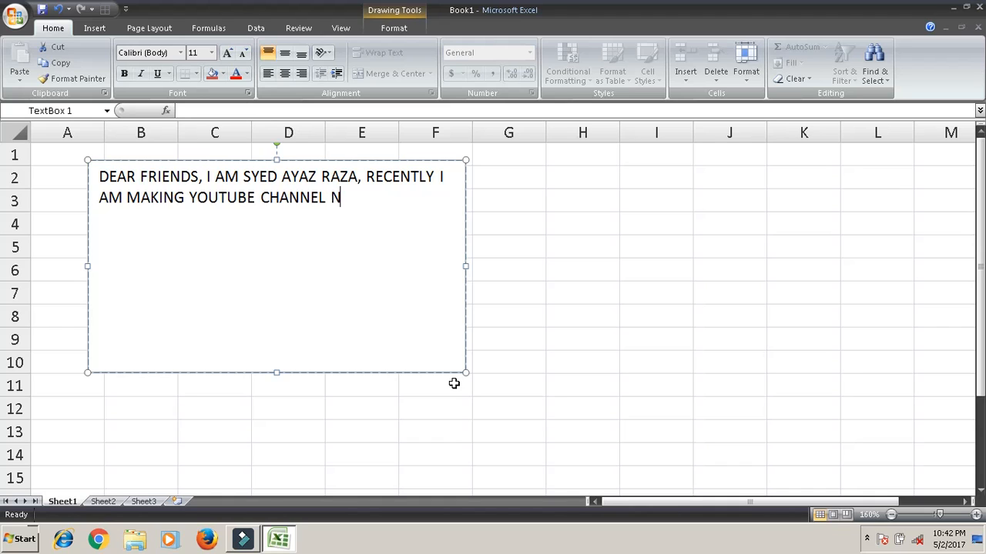
text(AME OF MY C)
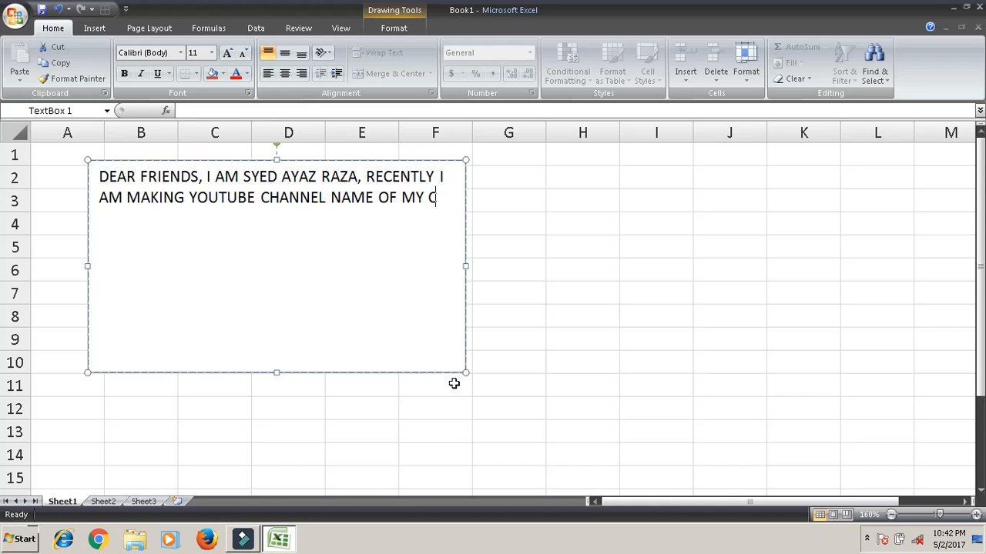
text(HANNEL)
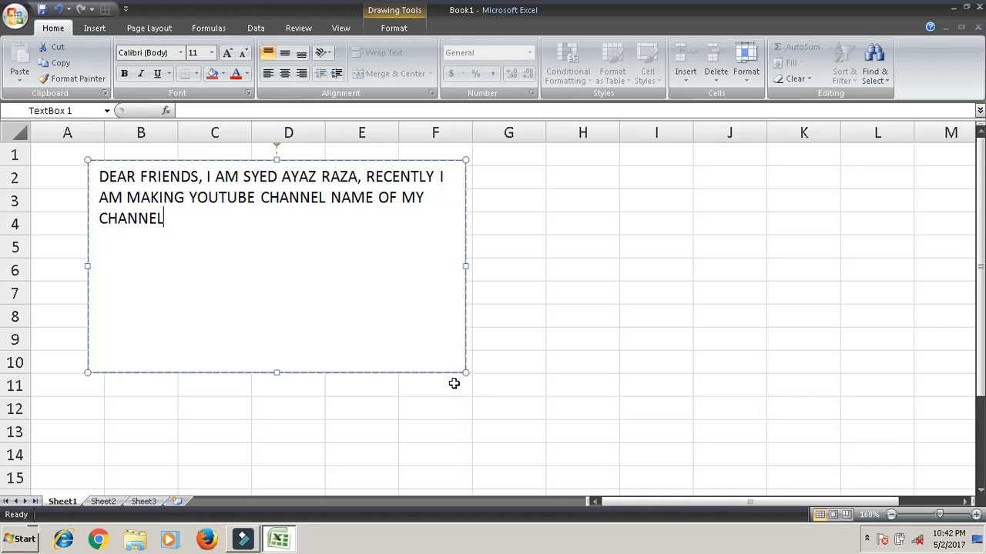
text( ONLINECOM)
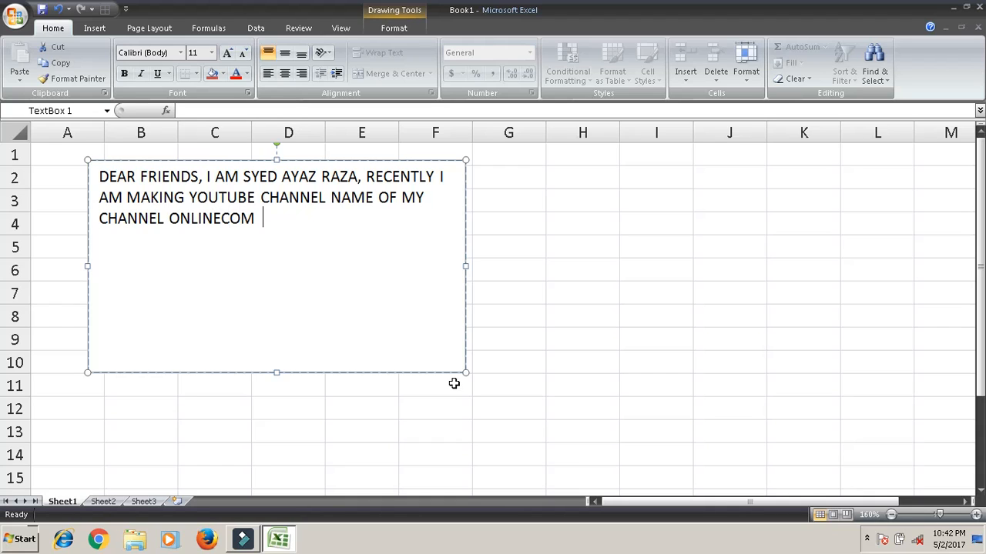
text(PUTERCOA)
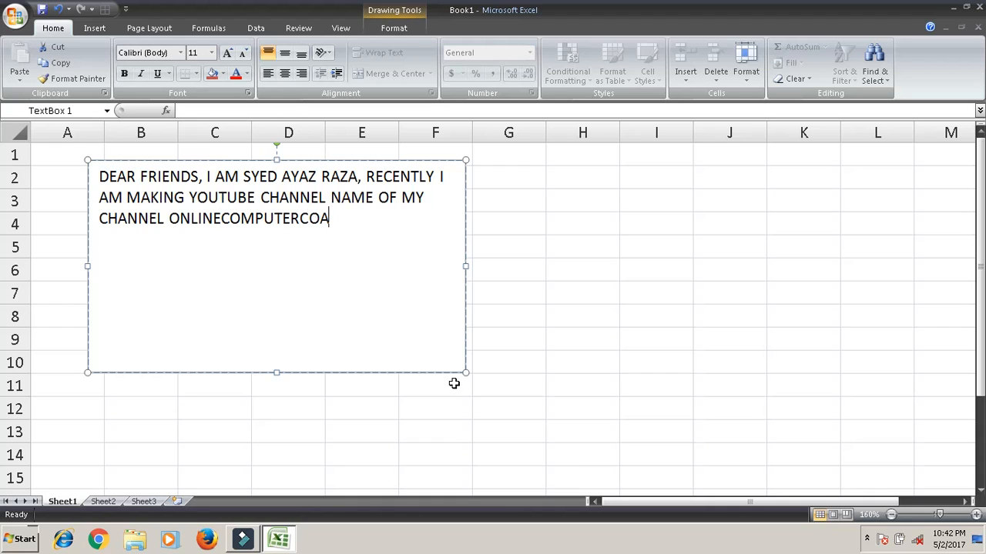
text(CHING. )
- Add the separate lines "KINDLY SUBSCRIBE MY CHANNEL" and "THANKS FOR WATCHING" to end the text box message
text(KIND)
key(BackSpace)
text(Y SUBS)
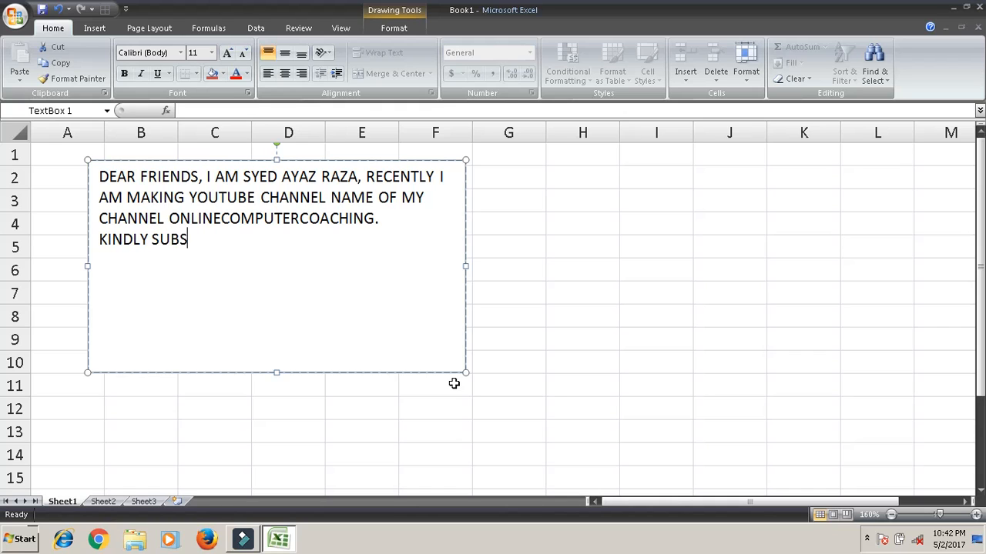
text(CRIBE MY CHANNE)
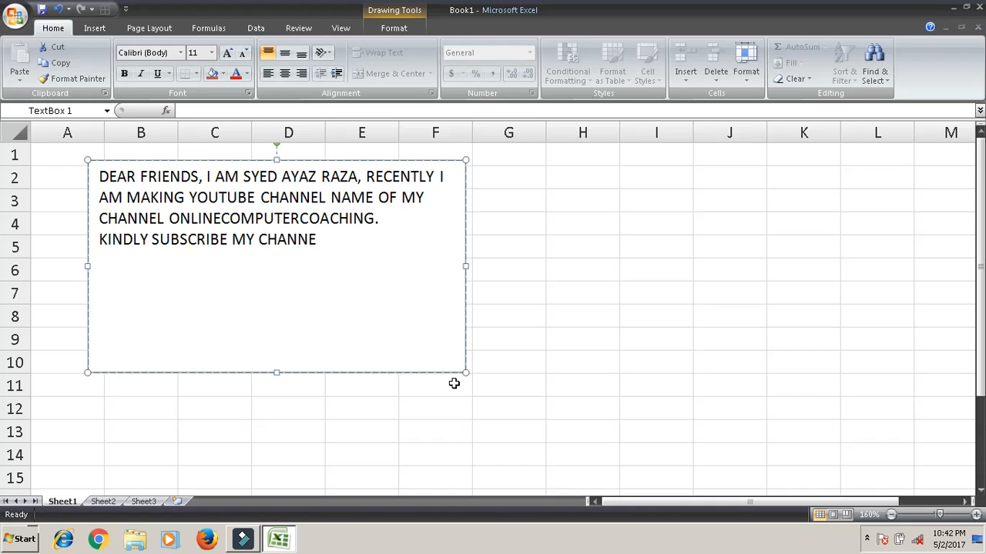
text(L THANKS FOR WATC)
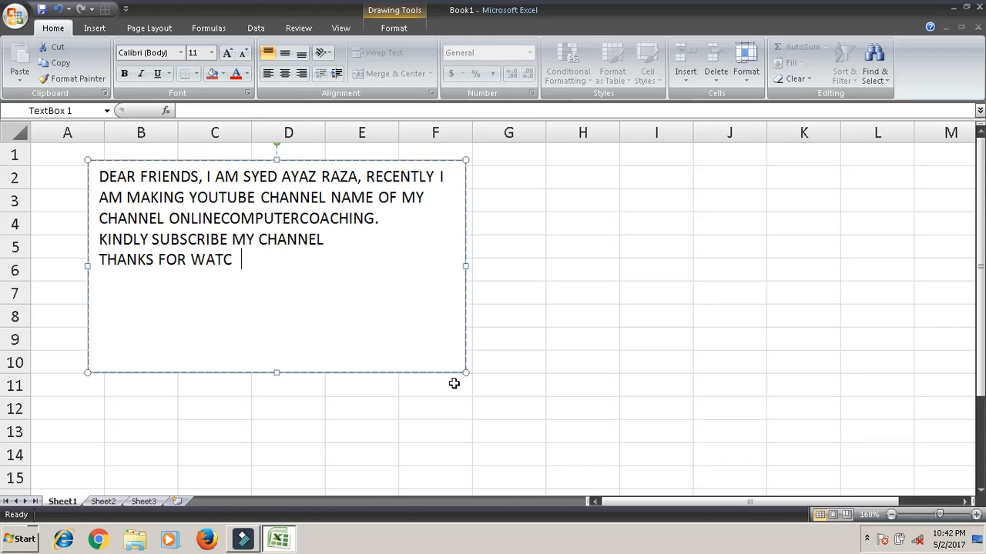
text(HING)
- Enlarge all of the text in the text box to font size 14
key(ctrl+a)
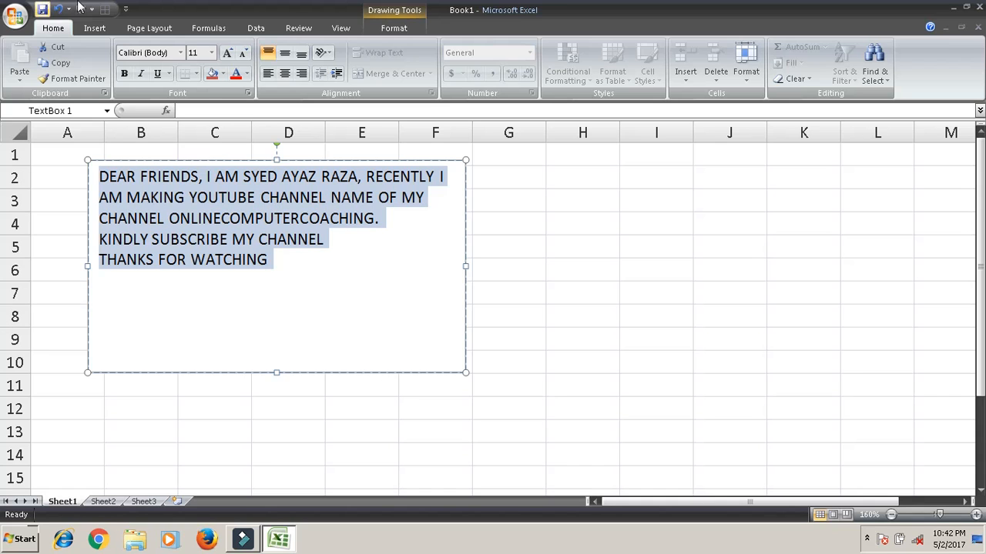
click(227, 54)
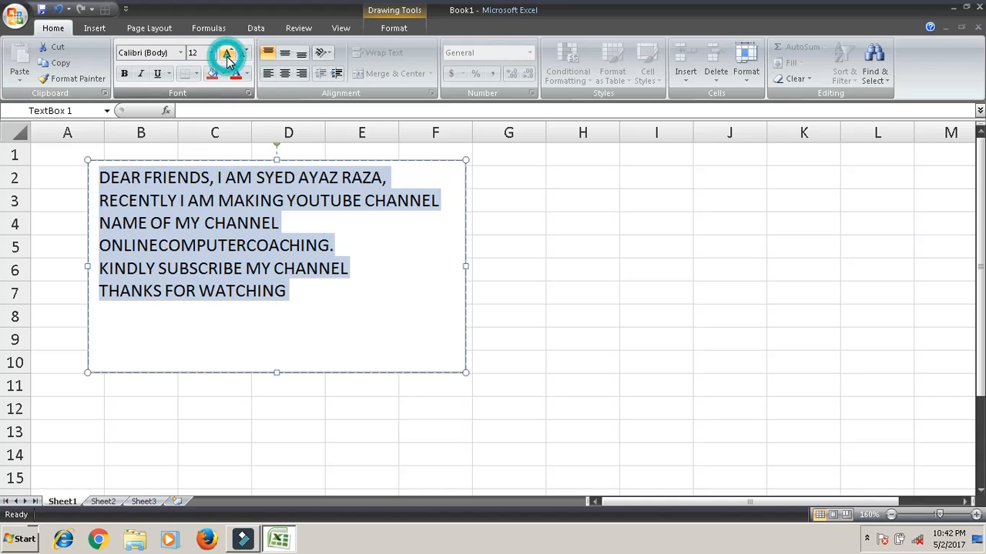
click(227, 54)
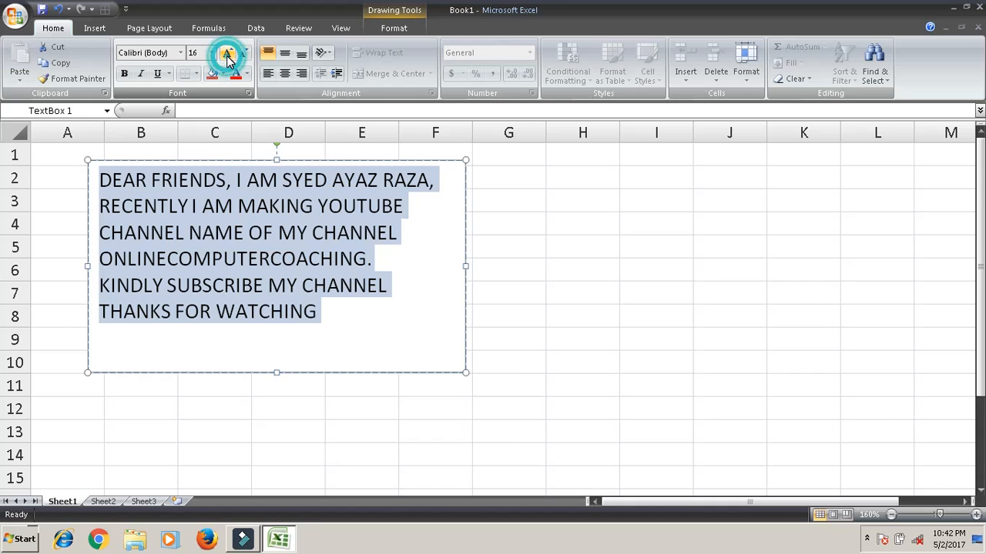
click(227, 54)
click(242, 55)
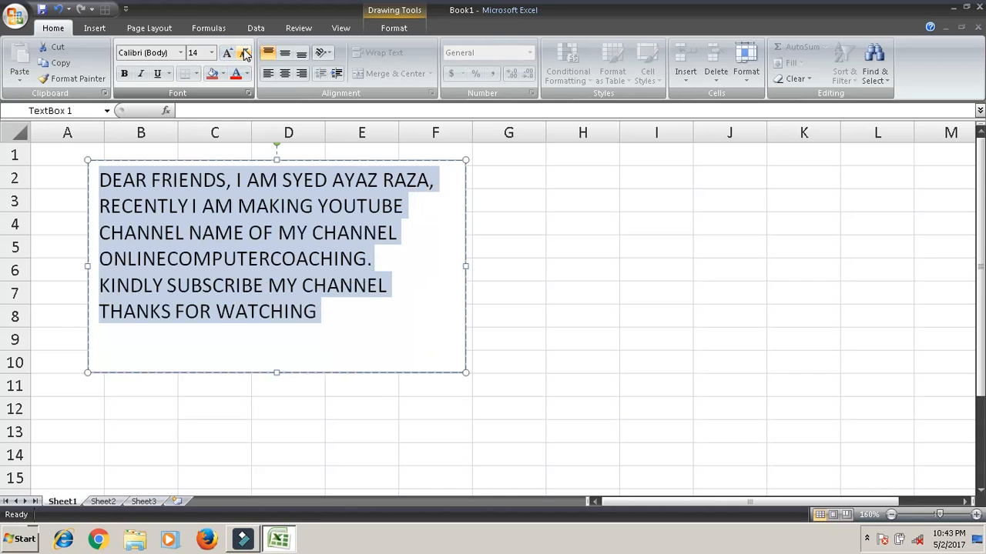
- Centre the text box's text horizontally and vertically, and change its font to Aharoni
click(285, 73)
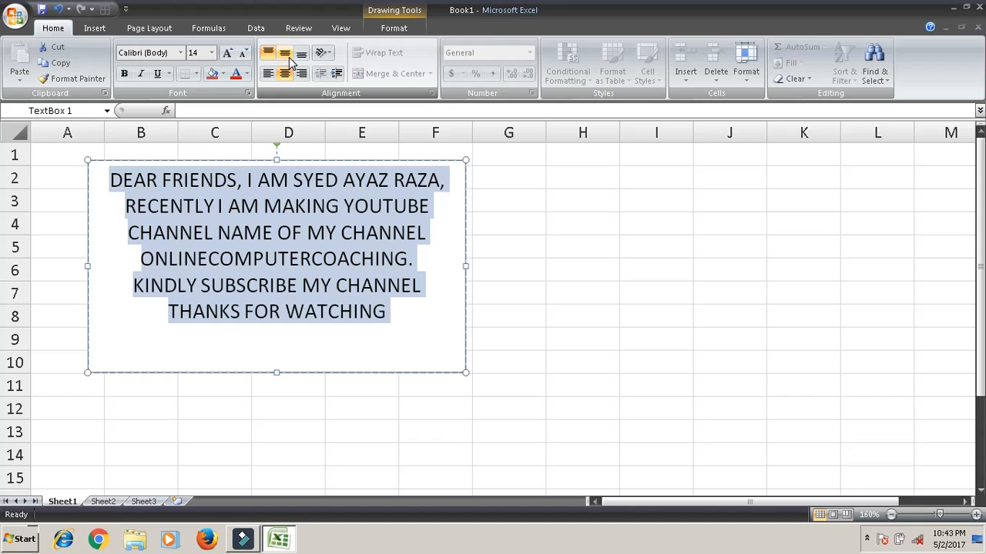
click(285, 54)
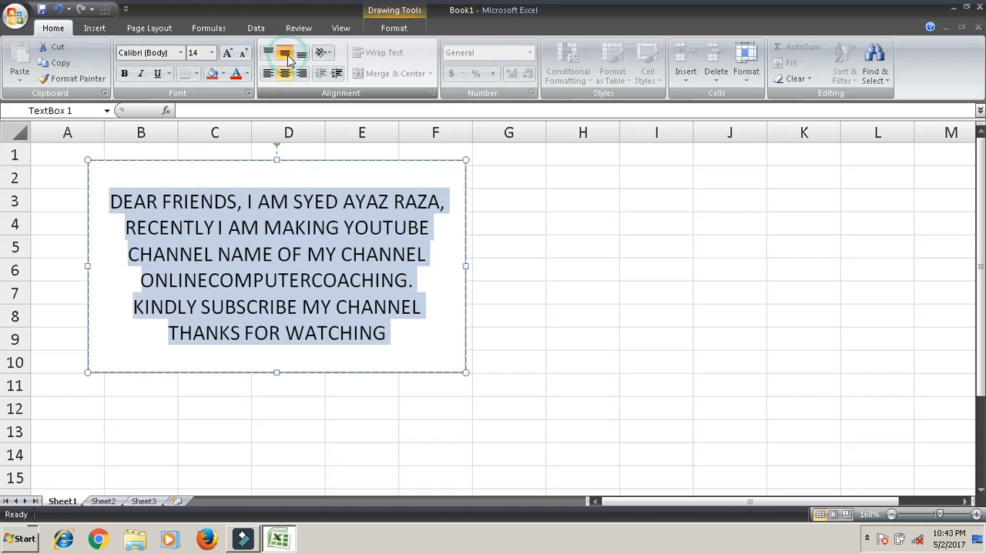
click(181, 54)
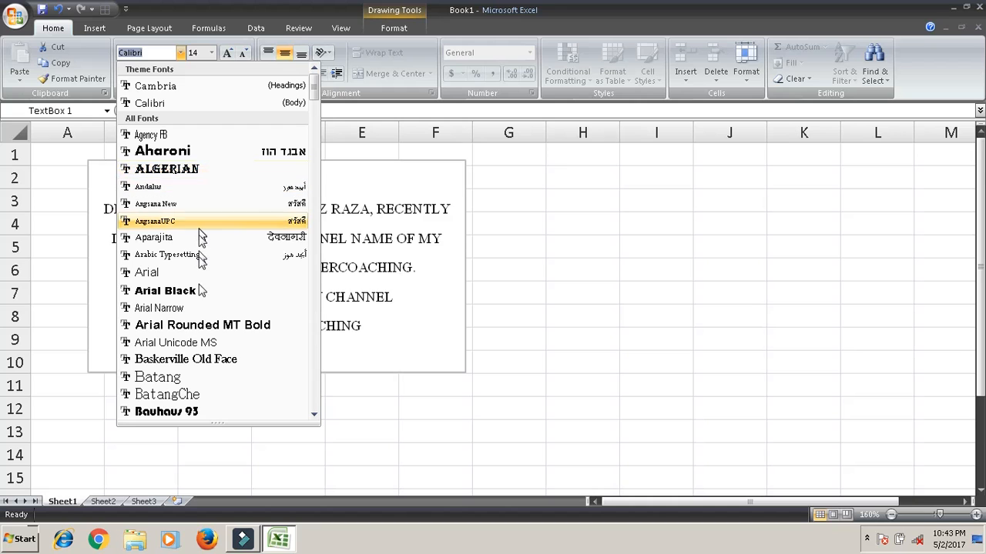
click(219, 153)
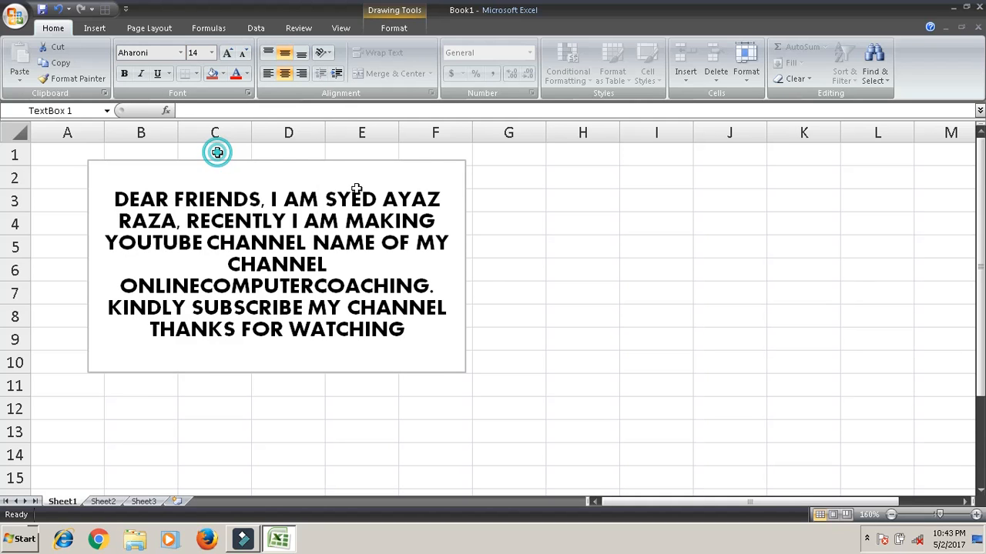
- Apply the glossy orange shape style from the last row of the style gallery to the text box
click(447, 160)
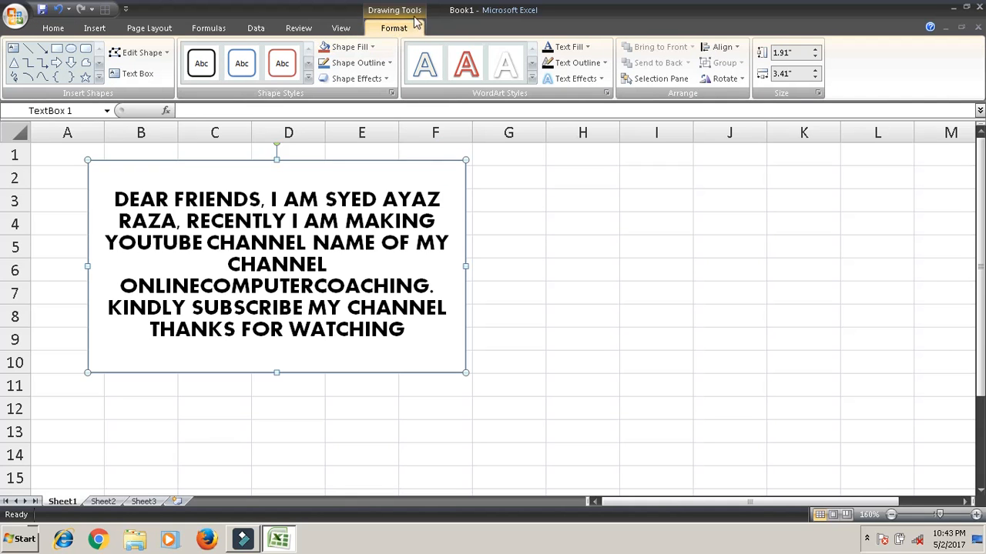
click(307, 80)
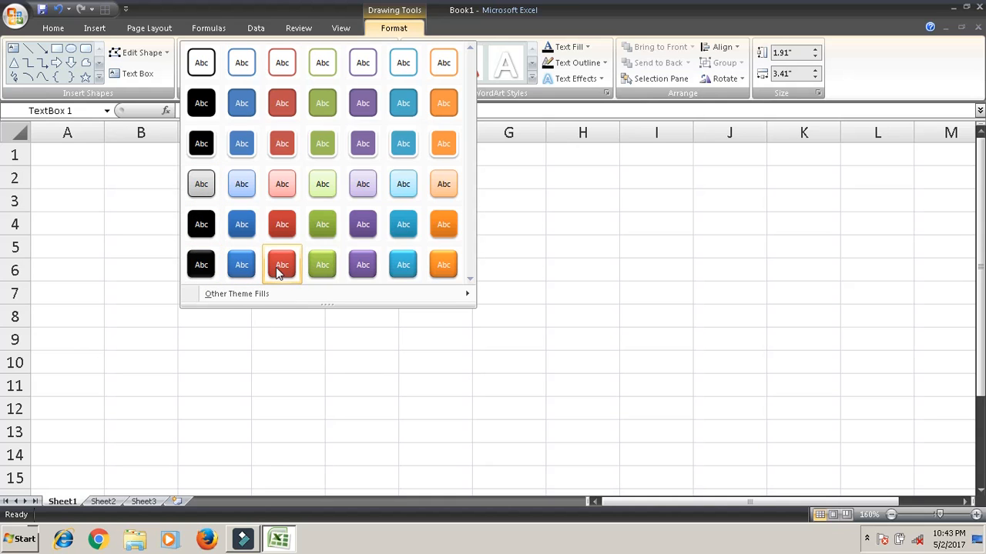
click(438, 265)
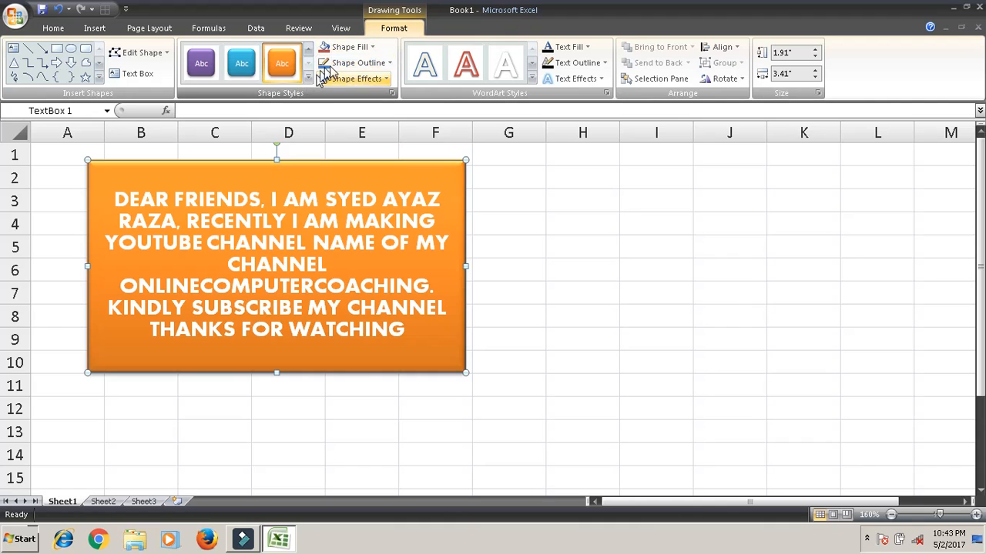
- Try filling the text box with the Chrysanthemum picture from the Sample Pictures folder, and undo the picture fill
click(372, 49)
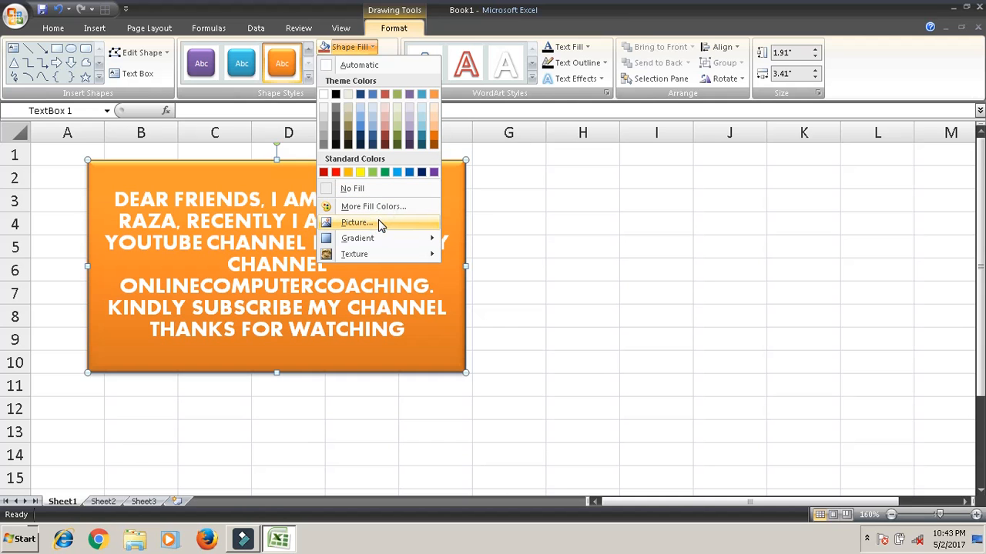
click(346, 222)
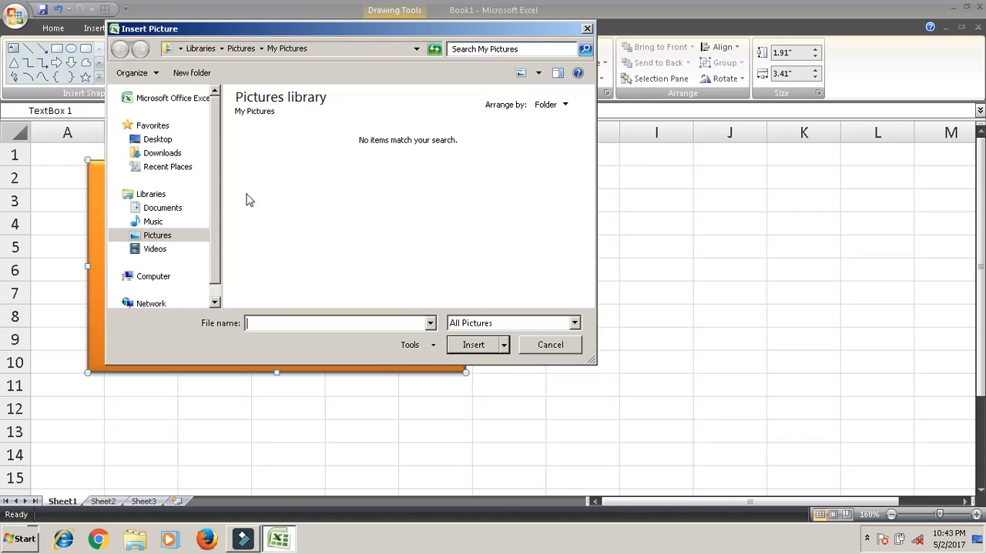
click(157, 236)
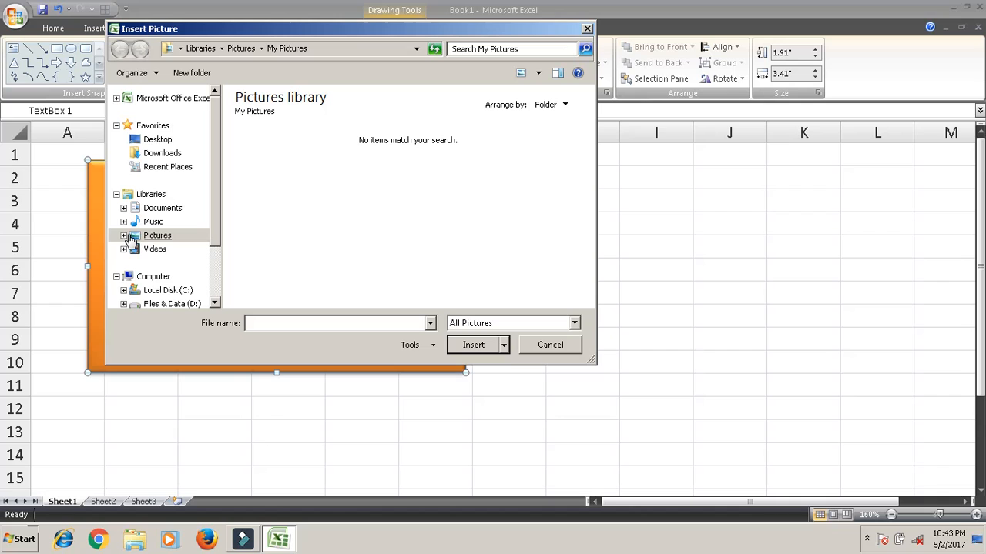
click(160, 236)
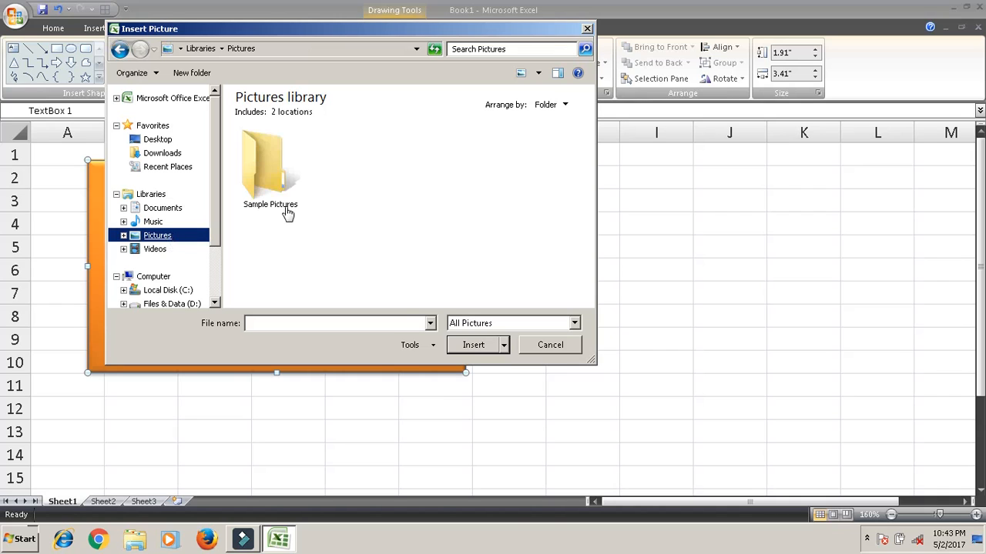
double_click(278, 174)
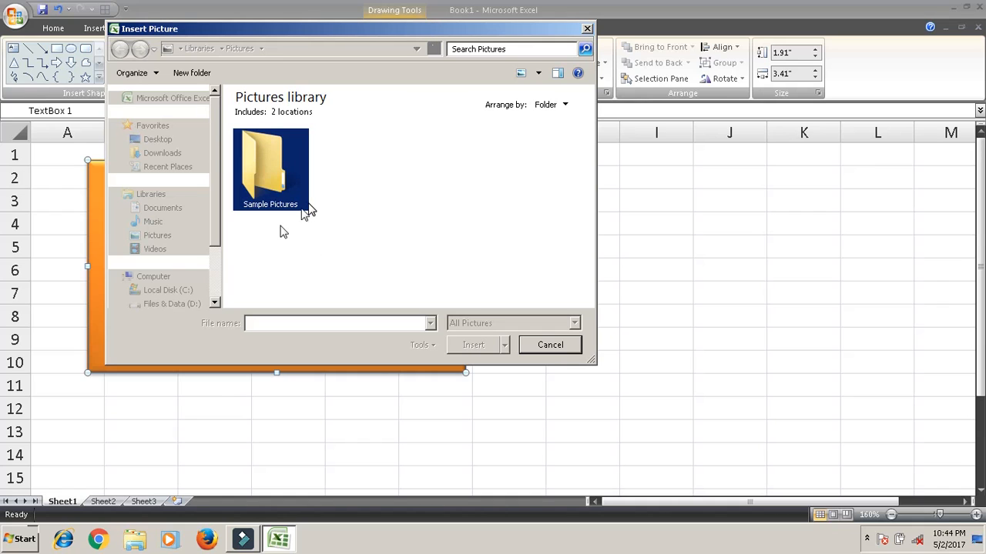
double_click(275, 188)
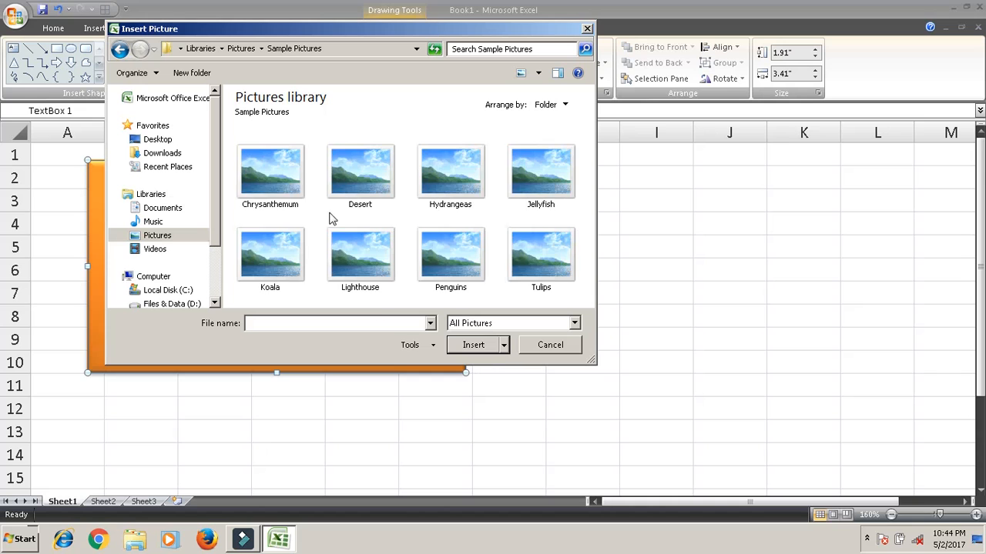
click(302, 204)
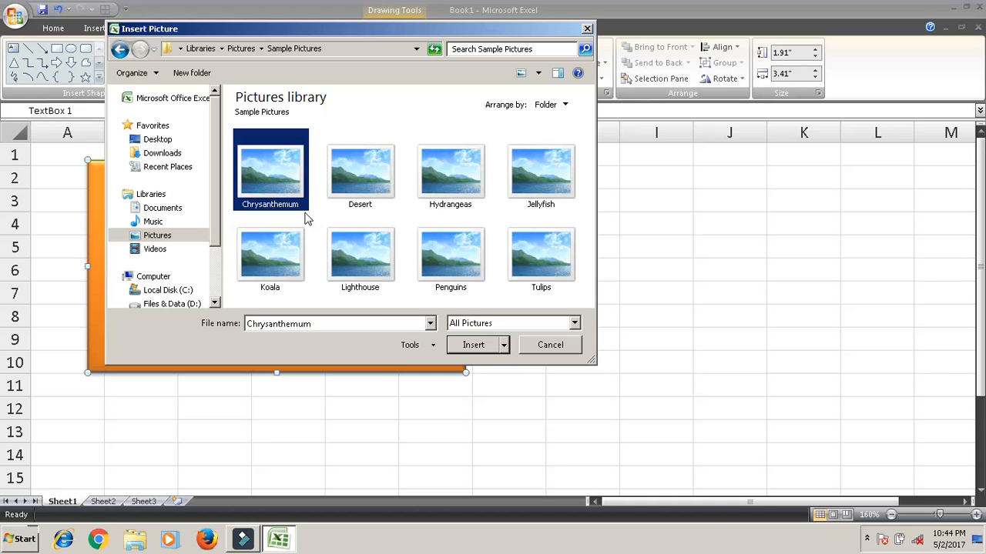
click(474, 345)
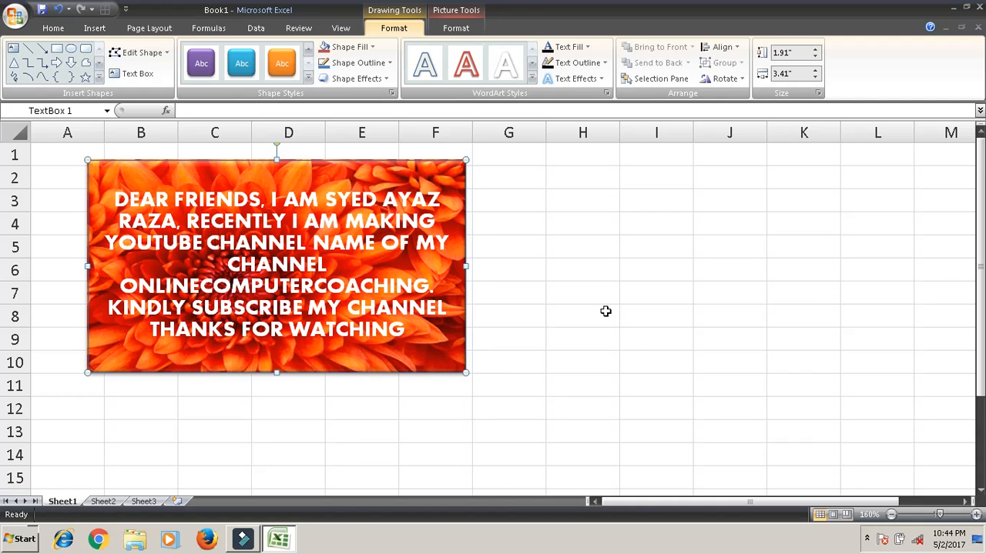
key(ctrl+z)
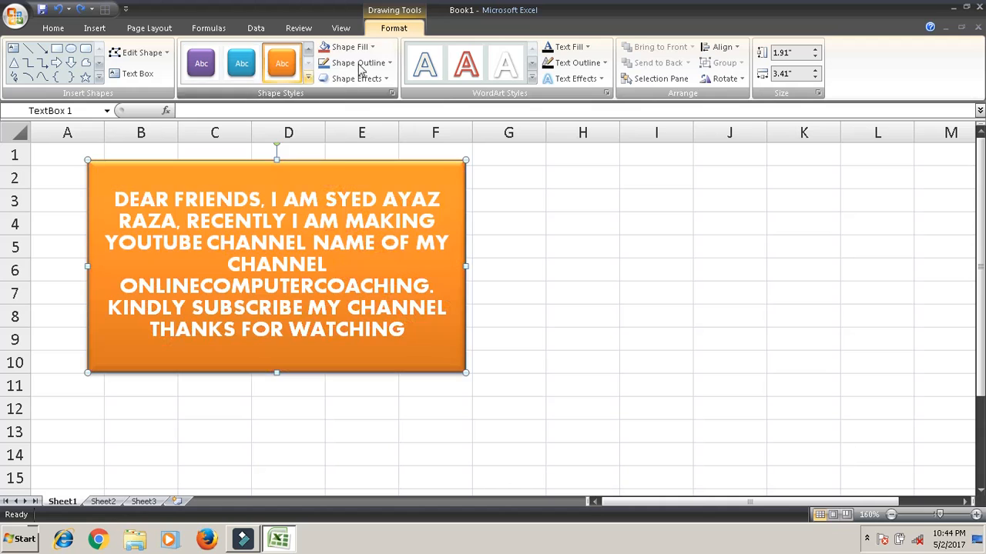
- Fill the text box with the centred orange gradient in the second row of variations, and replace it with the brown marble texture
click(370, 48)
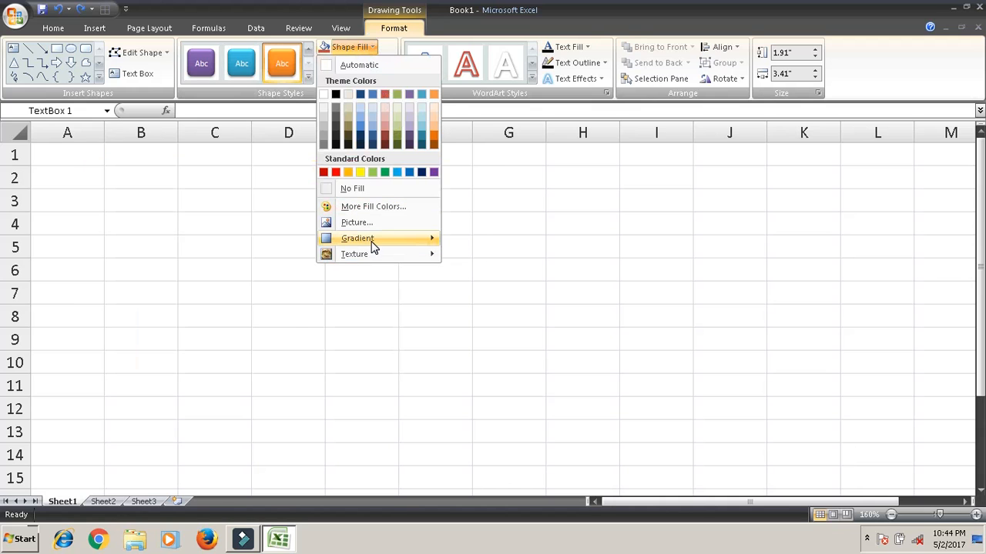
mouse_move(375, 244)
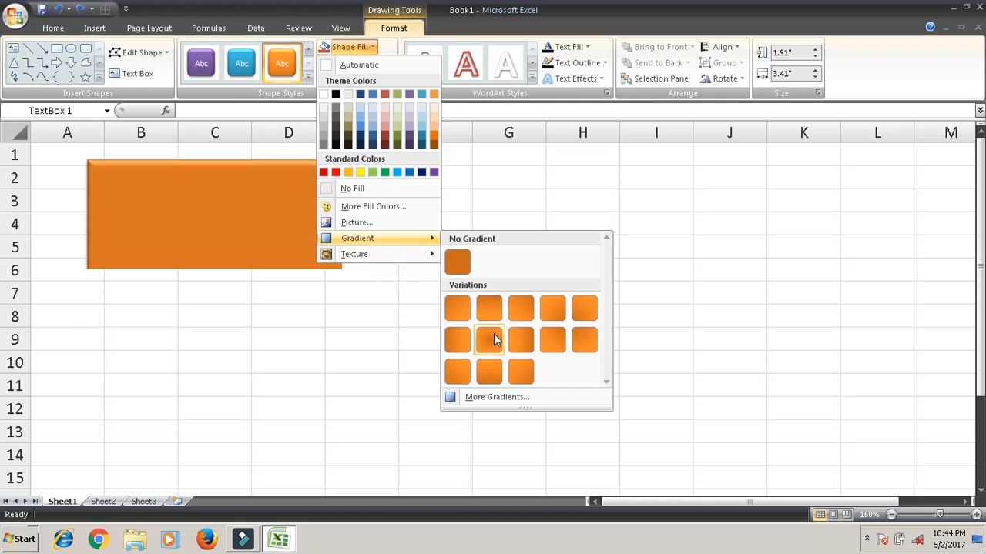
click(493, 337)
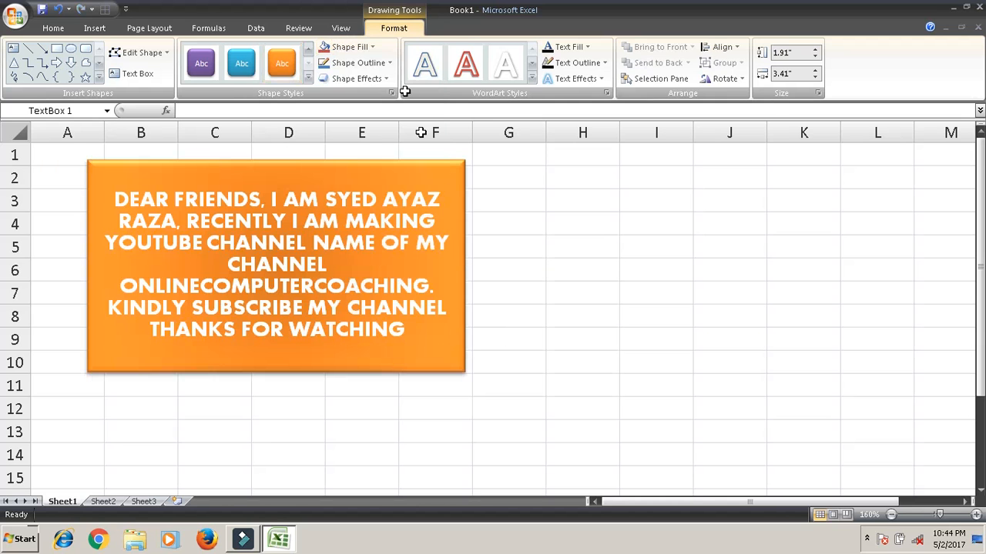
click(371, 48)
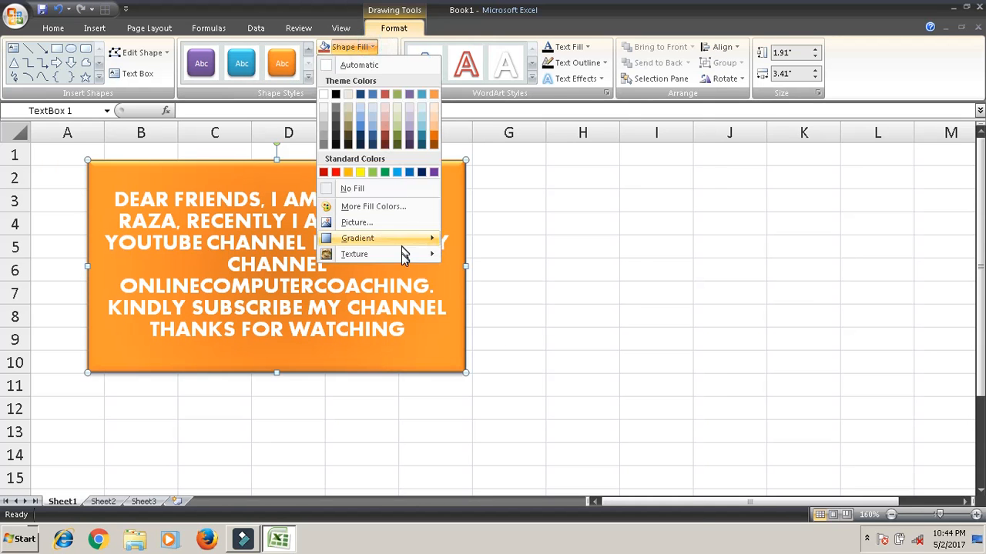
mouse_move(401, 253)
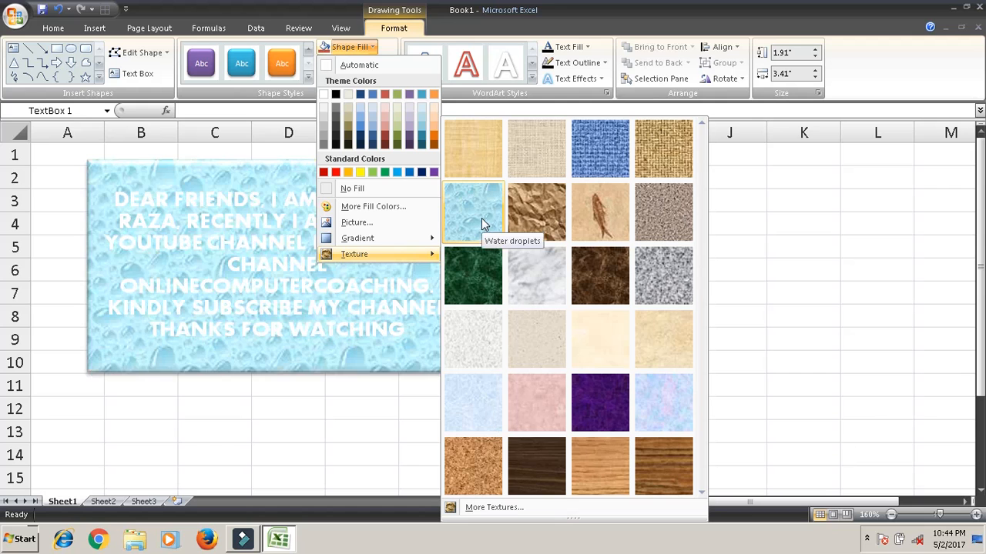
click(580, 274)
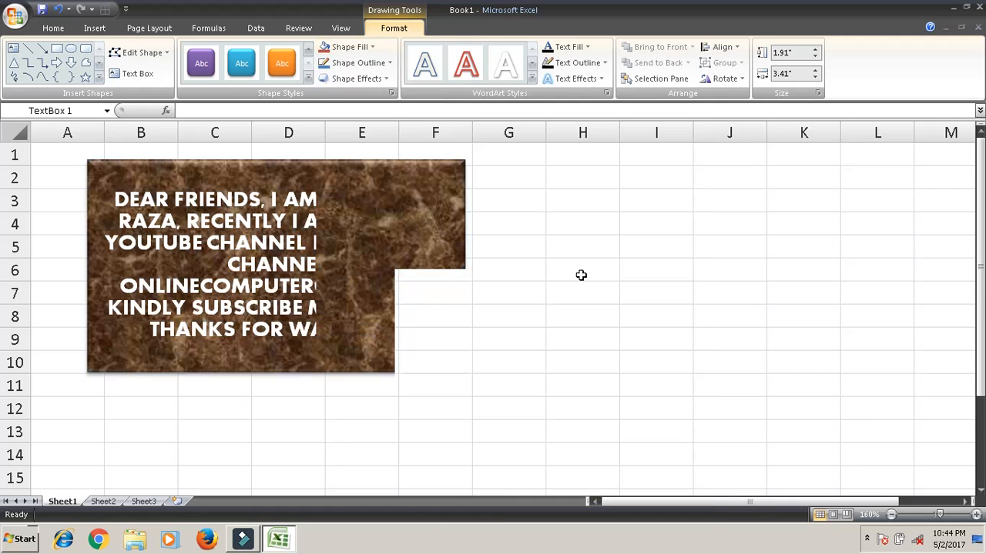
- Give the text box a 4½ pt outline in standard red
click(388, 65)
mouse_move(388, 256)
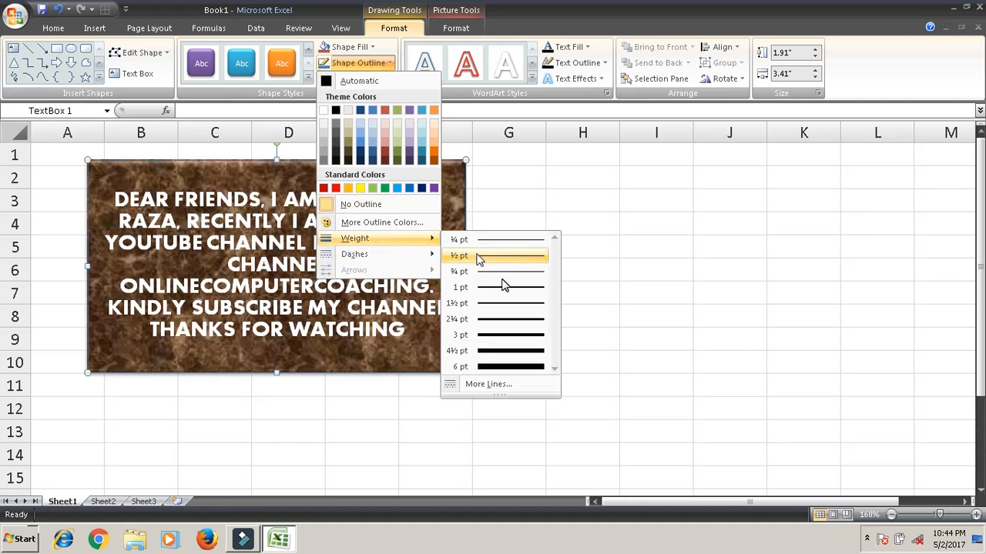
click(508, 349)
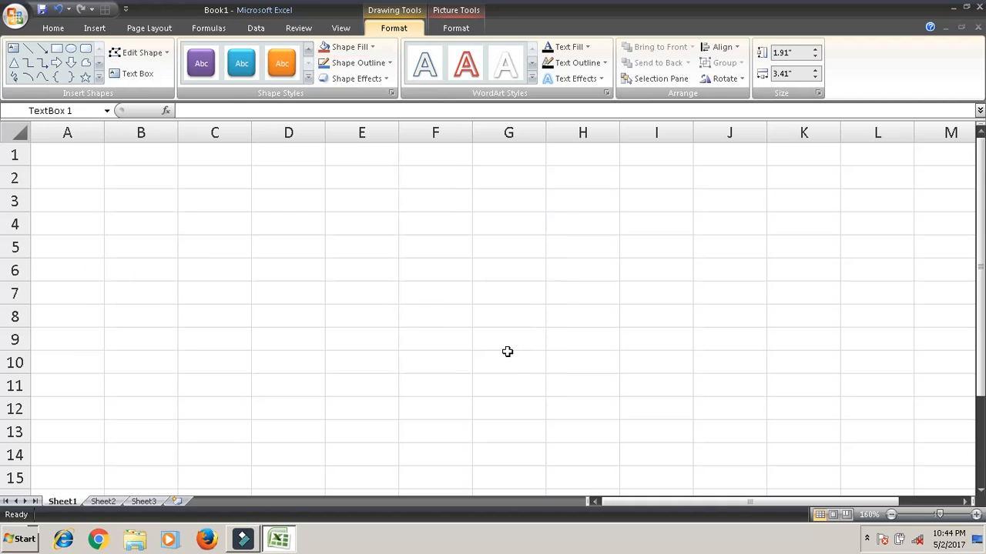
click(389, 63)
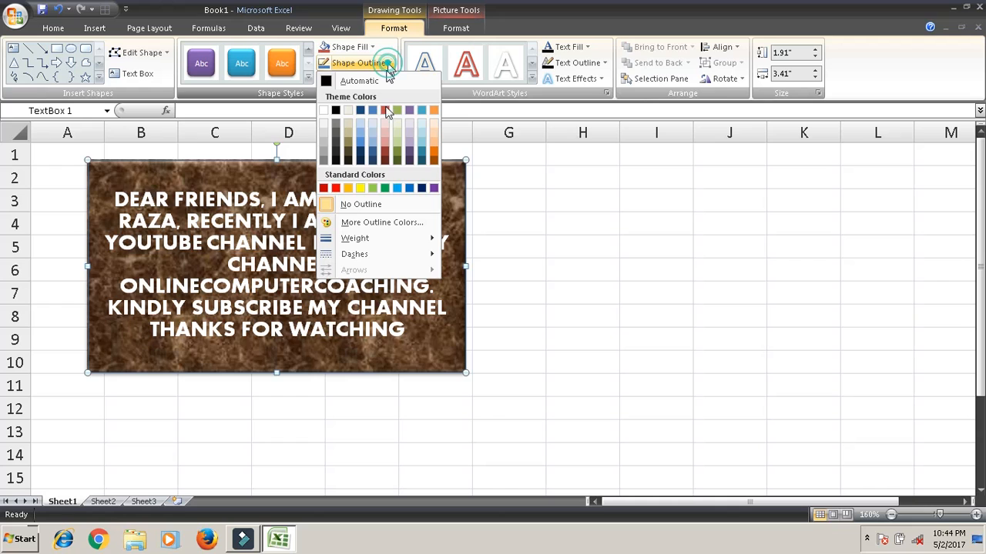
click(335, 188)
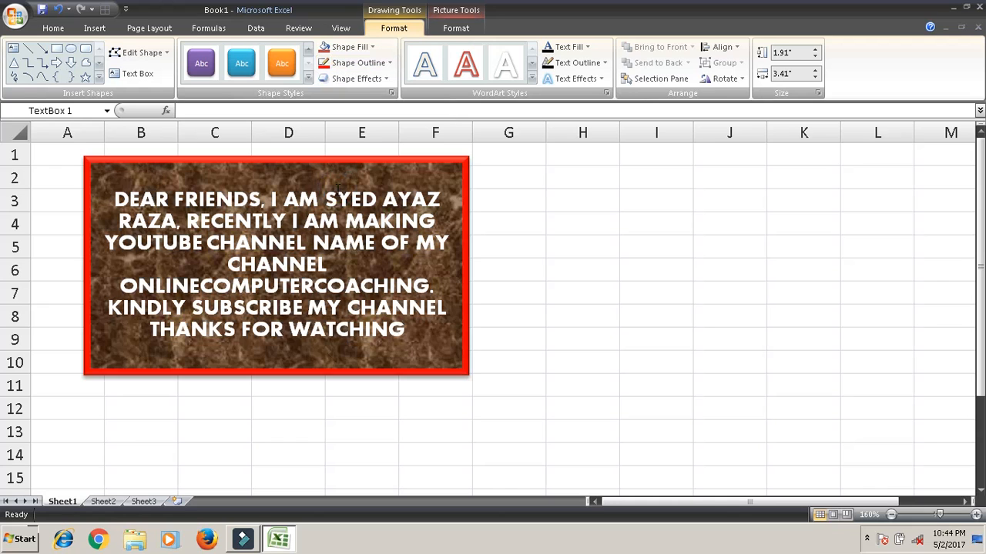
- Add the Half Reflection, touching effect and the purple glow from the second row of glow variations to the text box
click(361, 78)
mouse_move(382, 141)
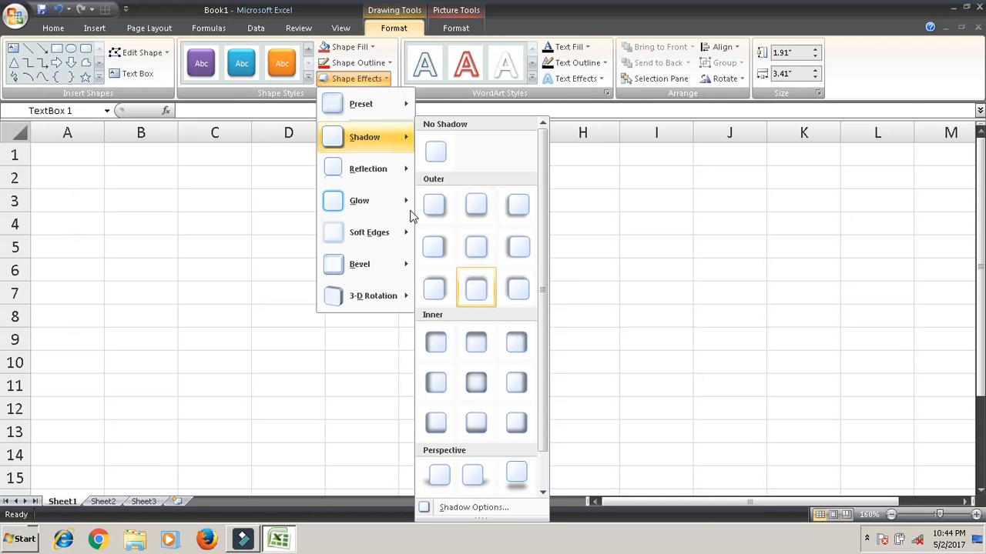
mouse_move(382, 168)
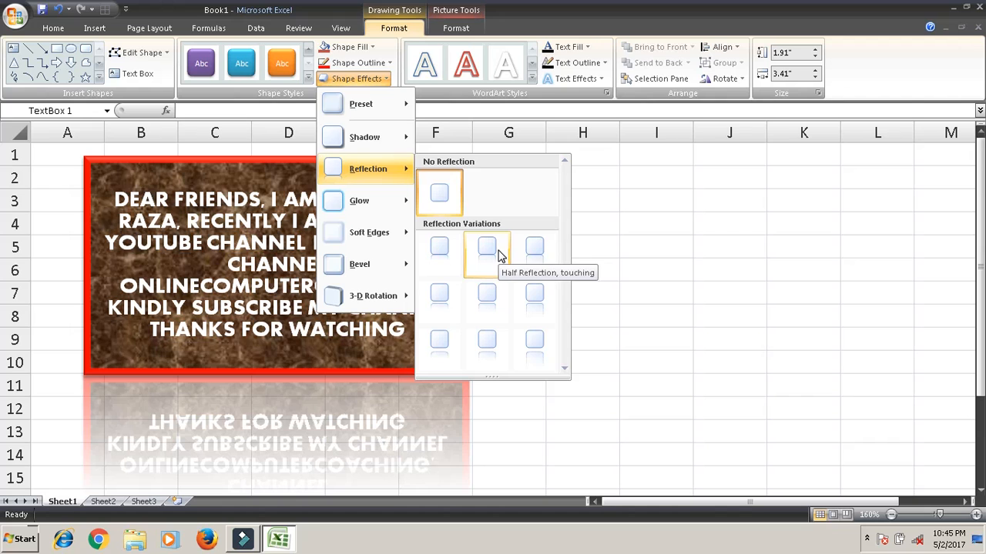
click(500, 254)
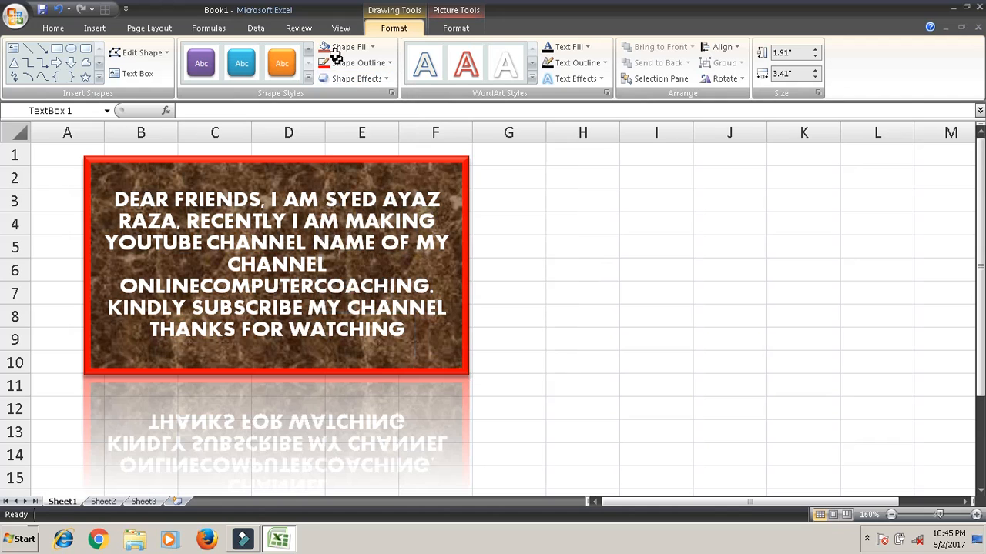
click(367, 81)
mouse_move(389, 220)
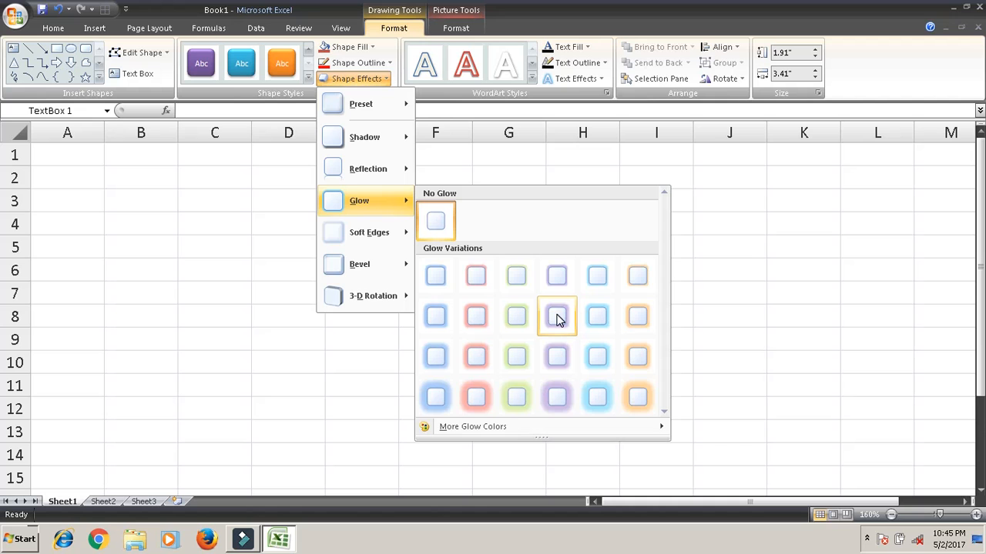
click(558, 318)
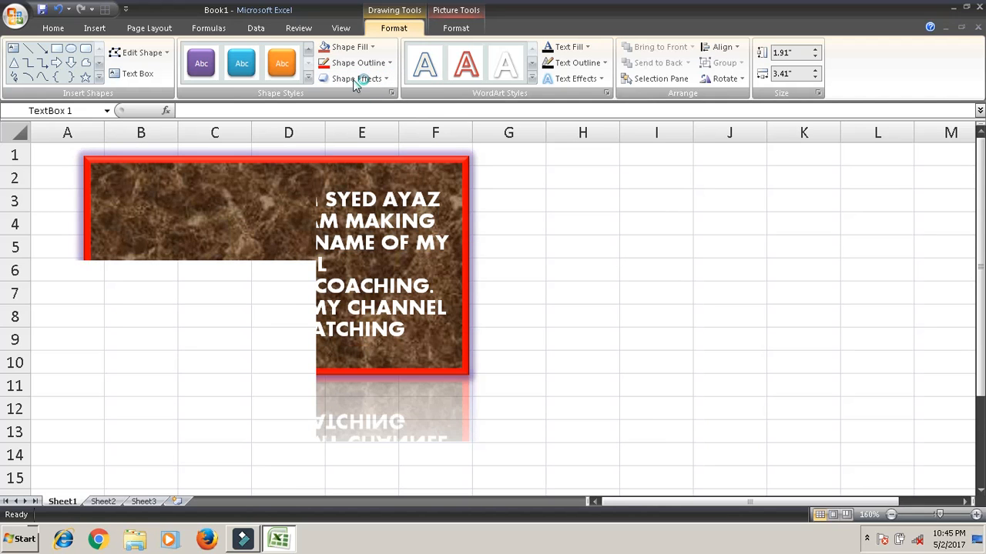
- Apply the second bevel in the first row and the second parallel 3-D rotation in the second row to the text box
click(355, 80)
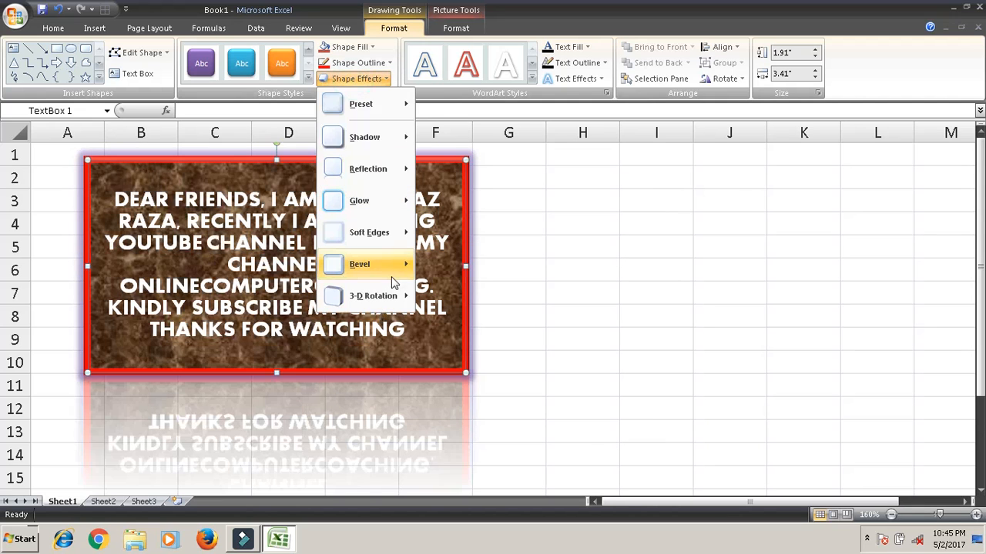
mouse_move(392, 283)
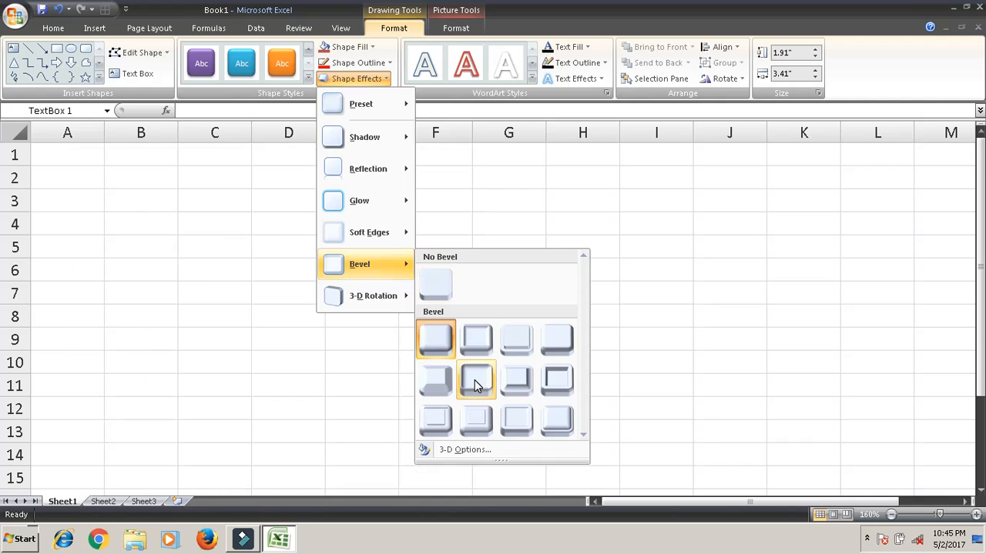
click(477, 341)
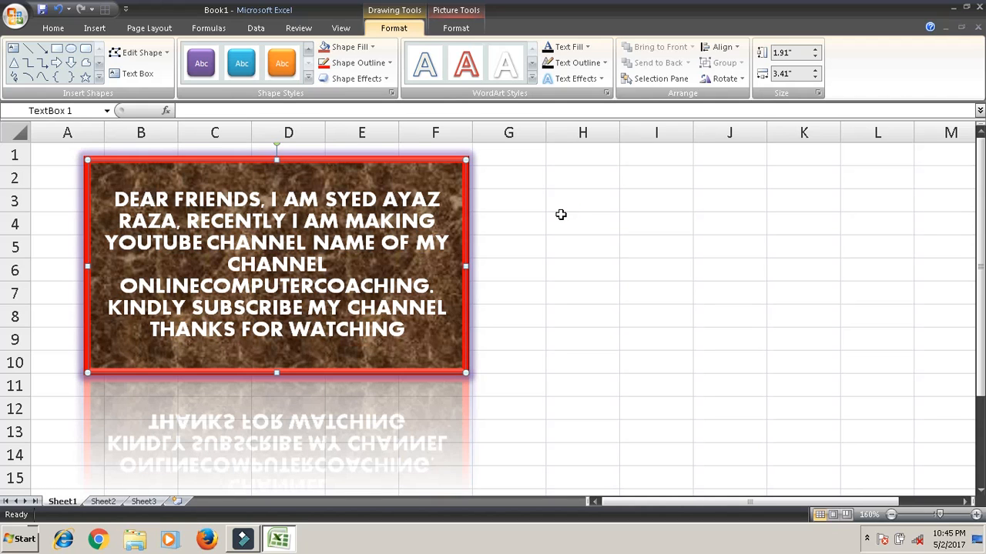
click(351, 80)
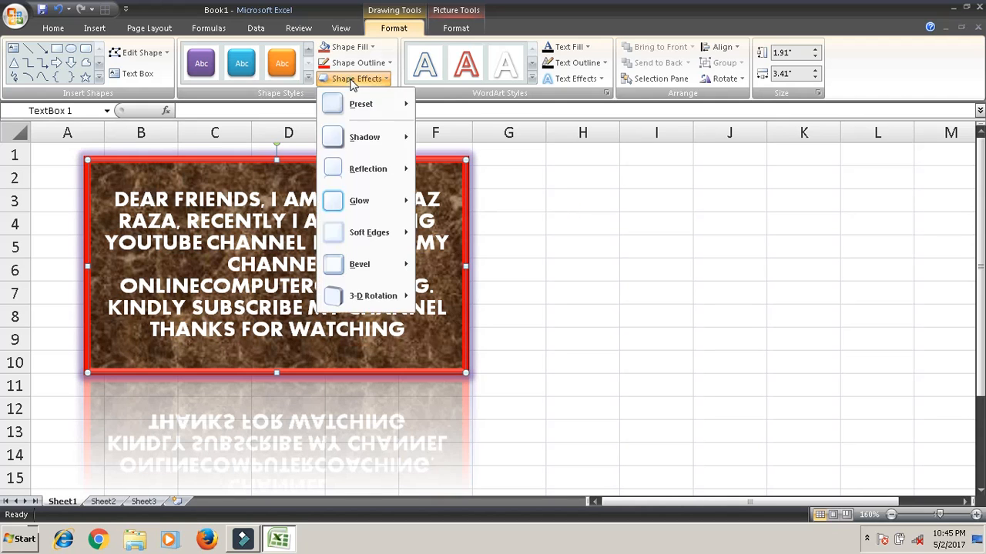
mouse_move(385, 296)
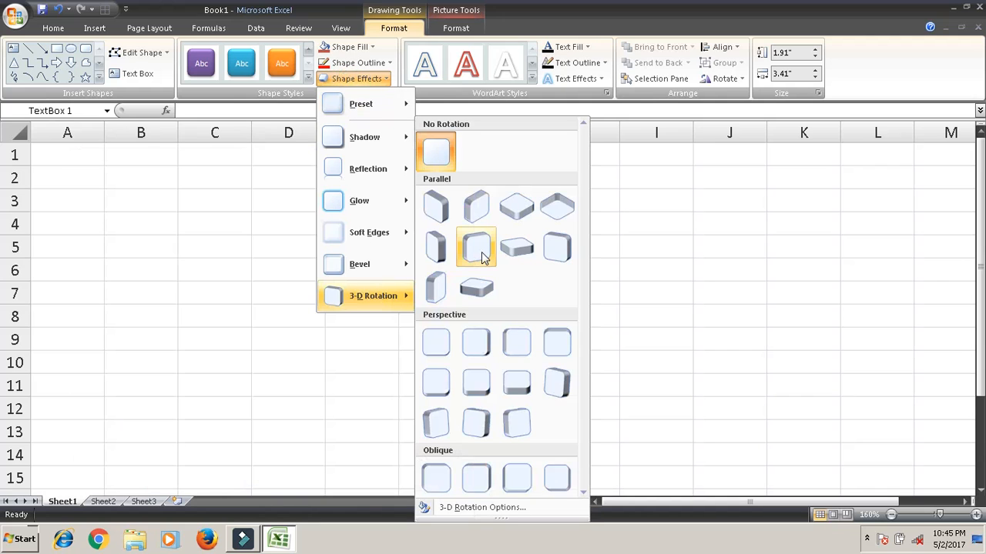
click(483, 258)
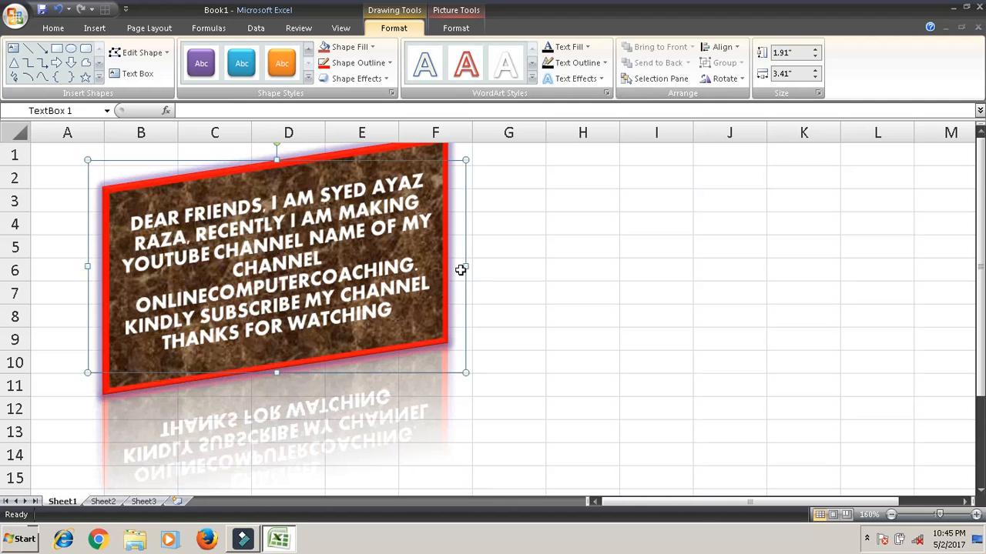
- Remove the text box's fill and outline so that only its text remains
click(373, 47)
click(376, 189)
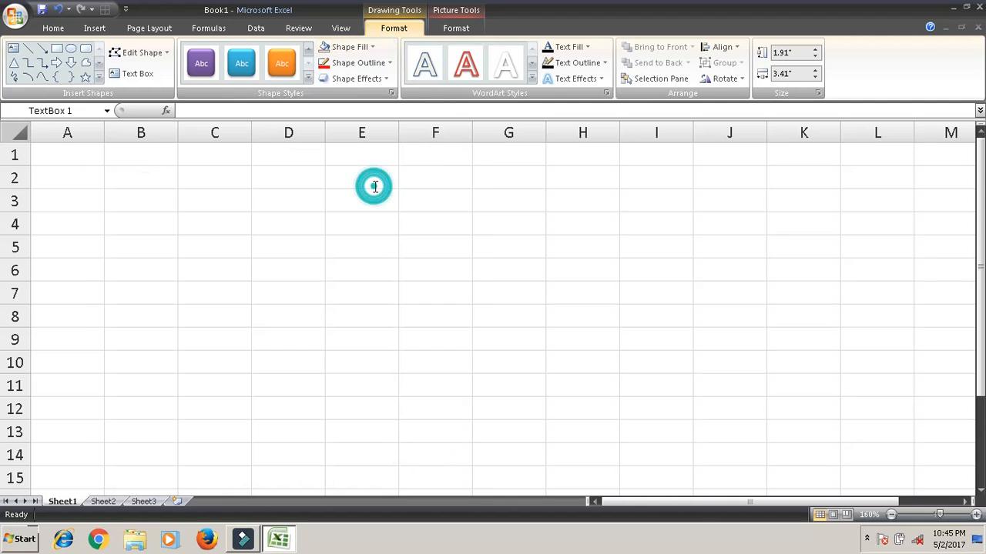
click(388, 63)
click(380, 204)
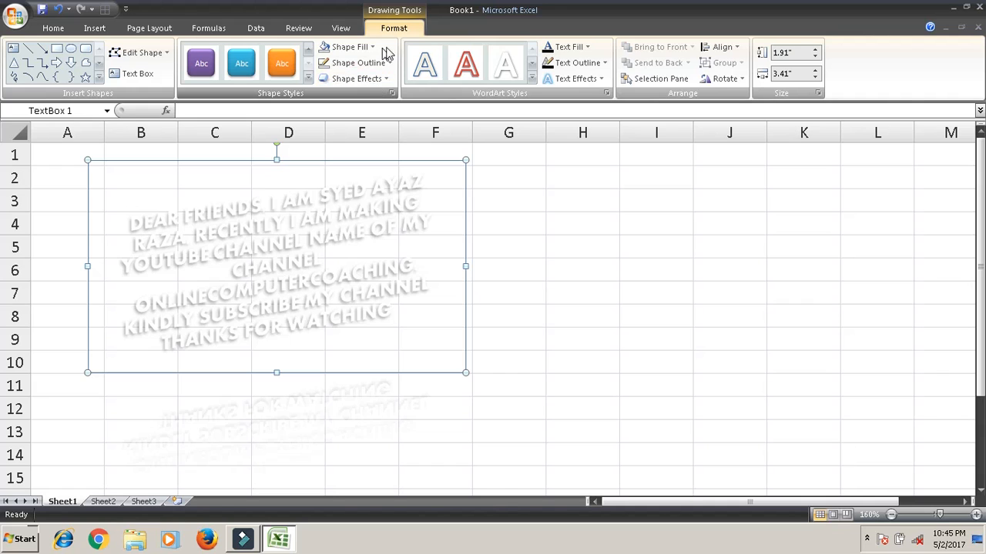
- Apply the red outlined WordArt style to the text, and replace it with the red first-row style that applies to all text in the shape
click(532, 80)
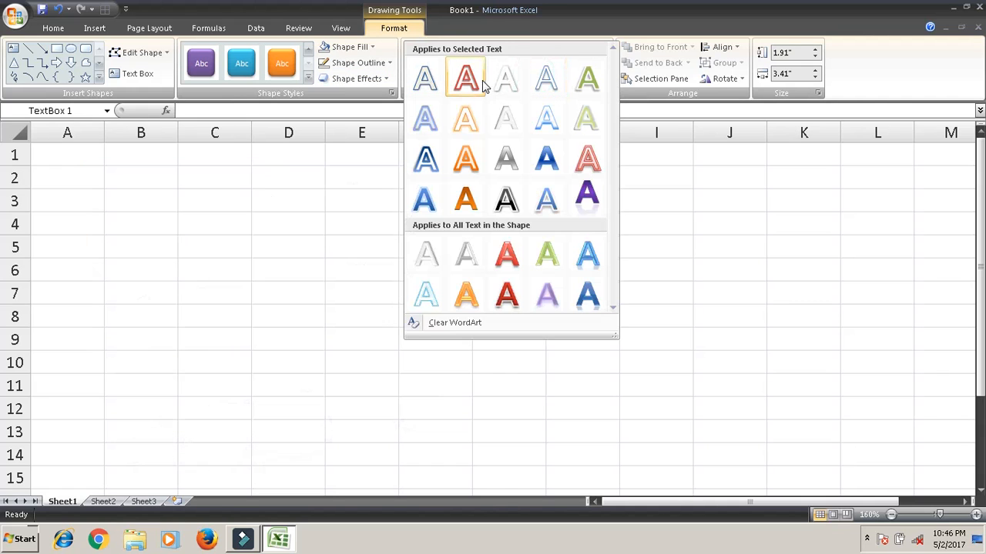
click(482, 80)
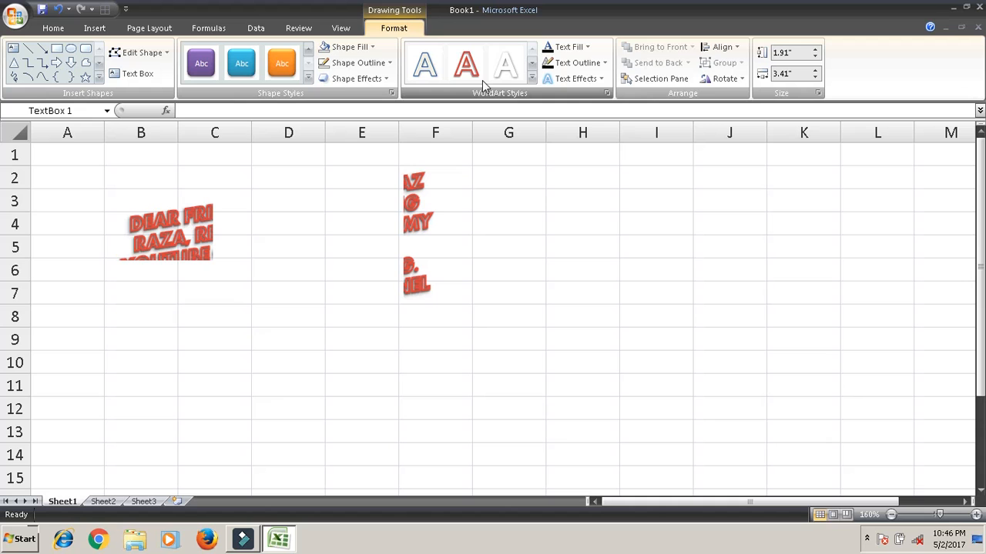
click(532, 79)
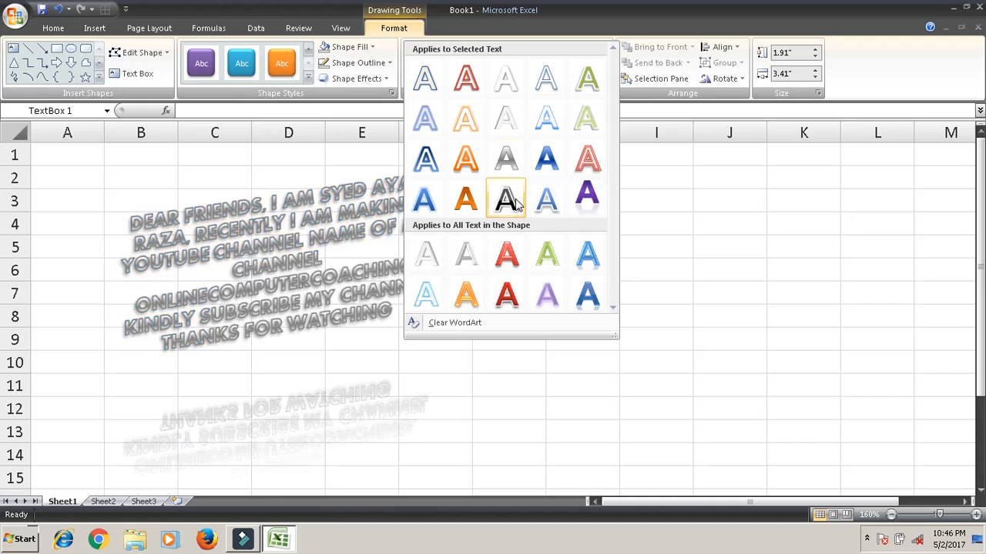
click(508, 256)
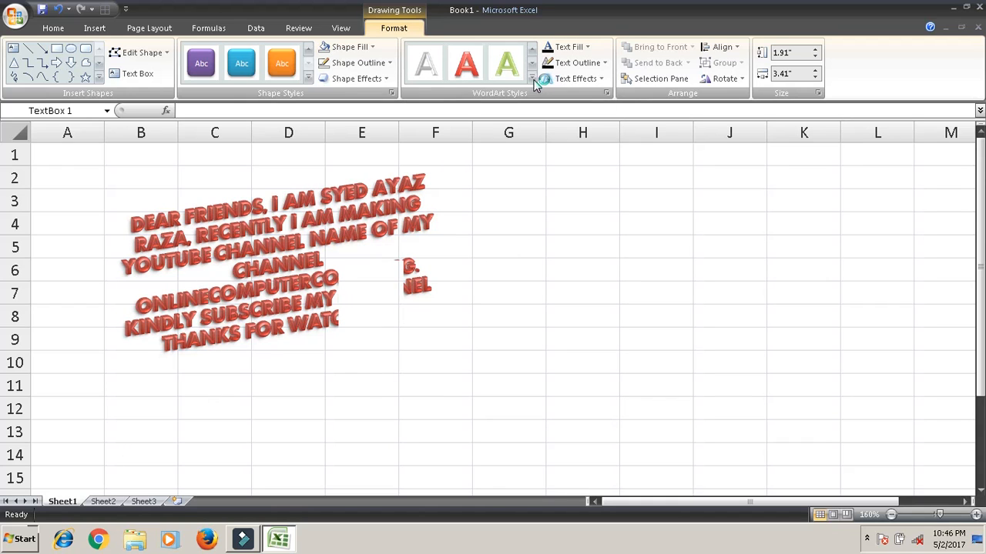
- Fill the WordArt text with a light aqua theme colour and outline it in standard orange
click(569, 48)
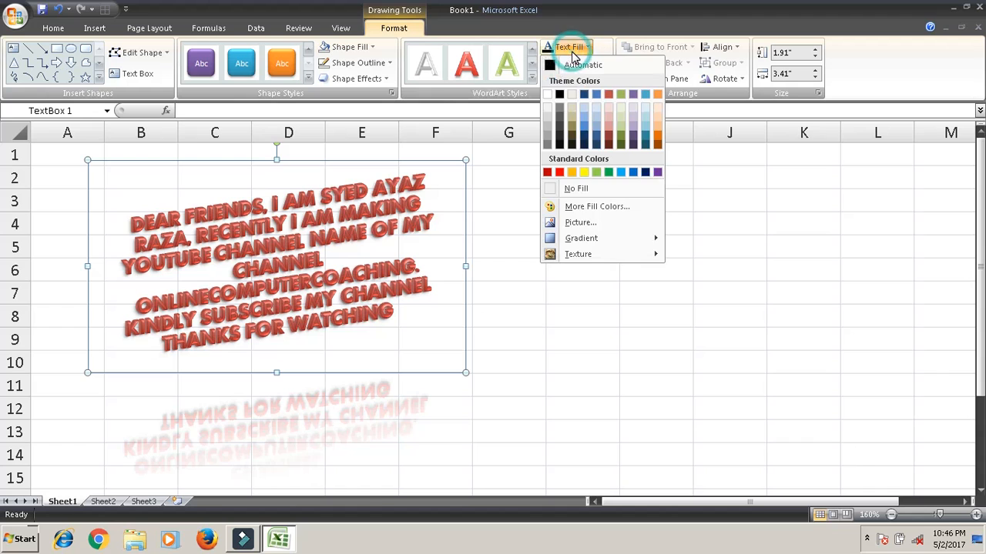
click(645, 127)
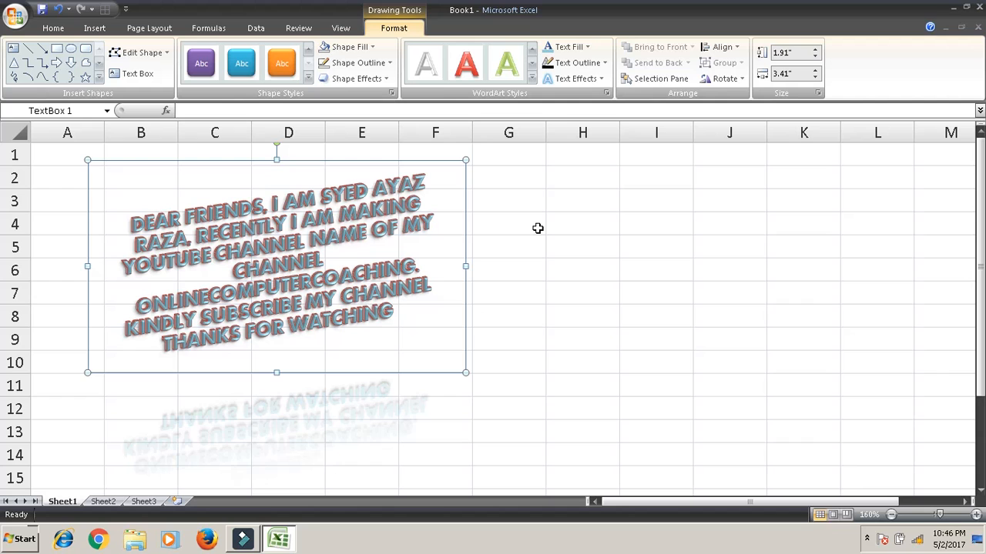
click(594, 64)
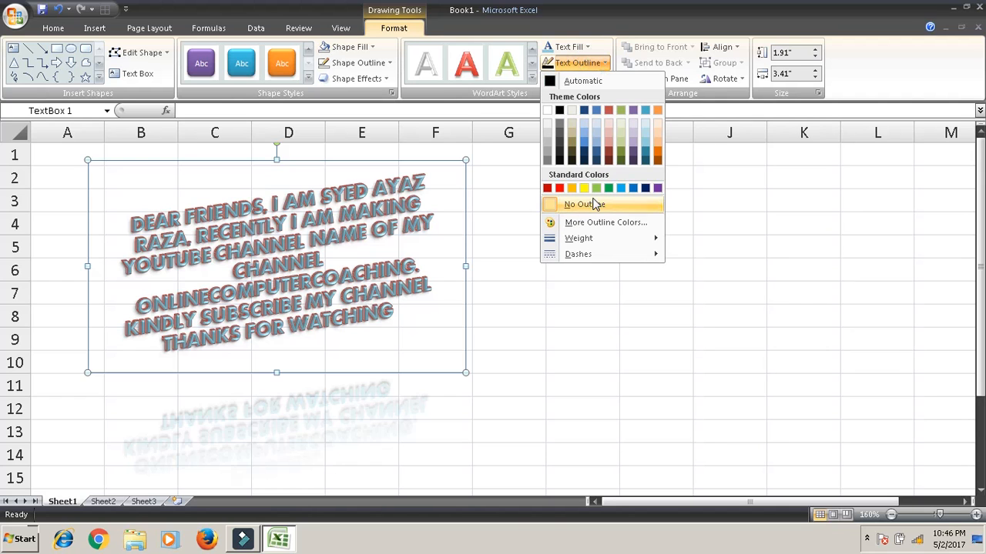
click(572, 188)
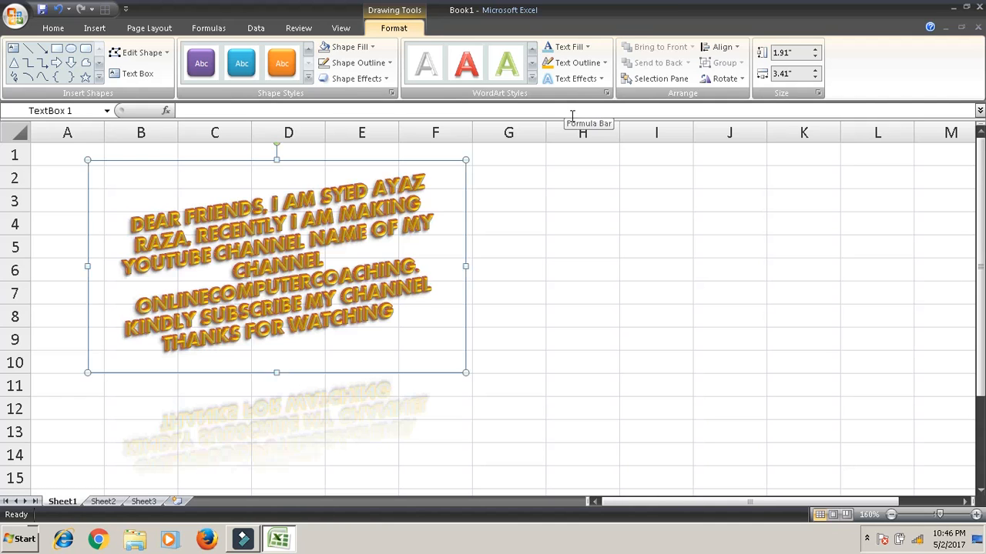
- Add the red glow from the second row of glow variations to the text
click(573, 80)
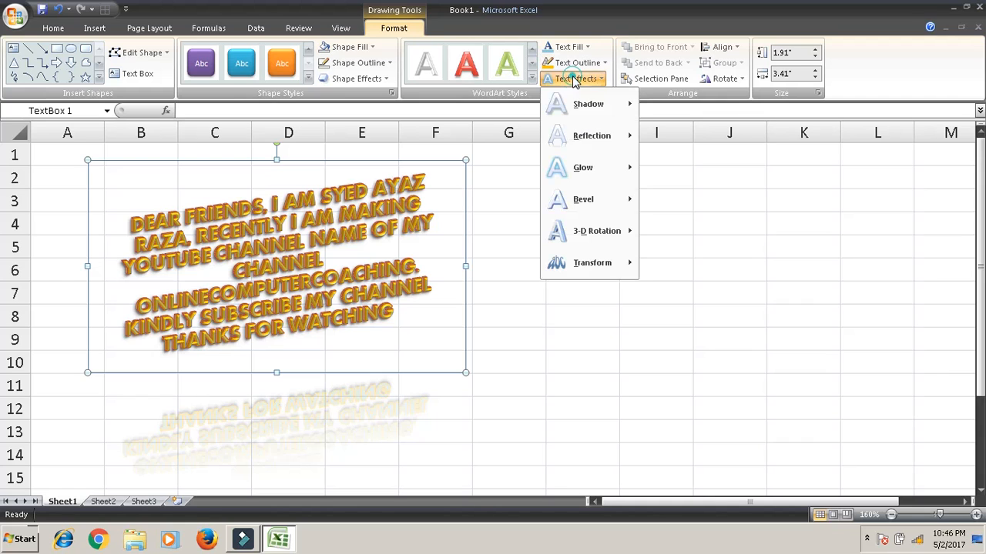
mouse_move(623, 135)
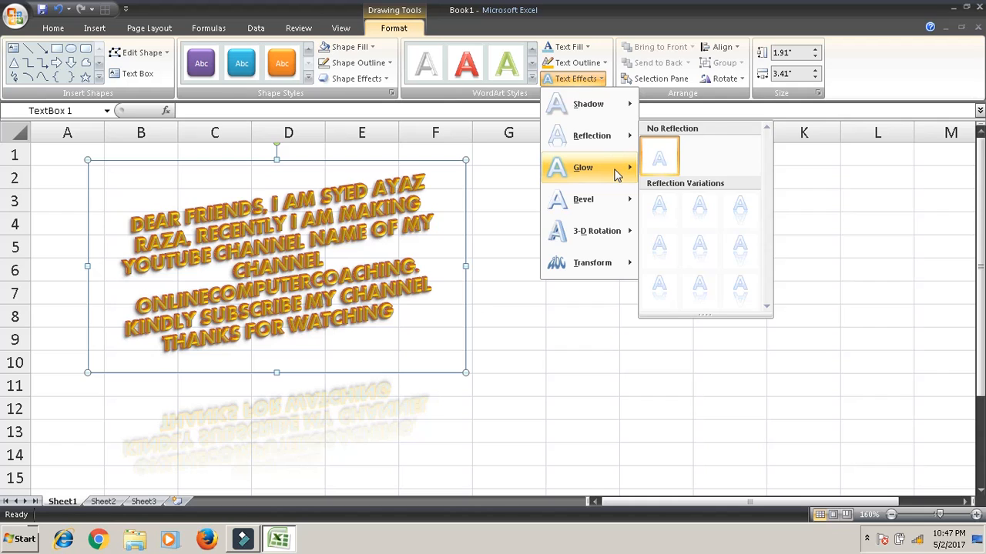
mouse_move(616, 176)
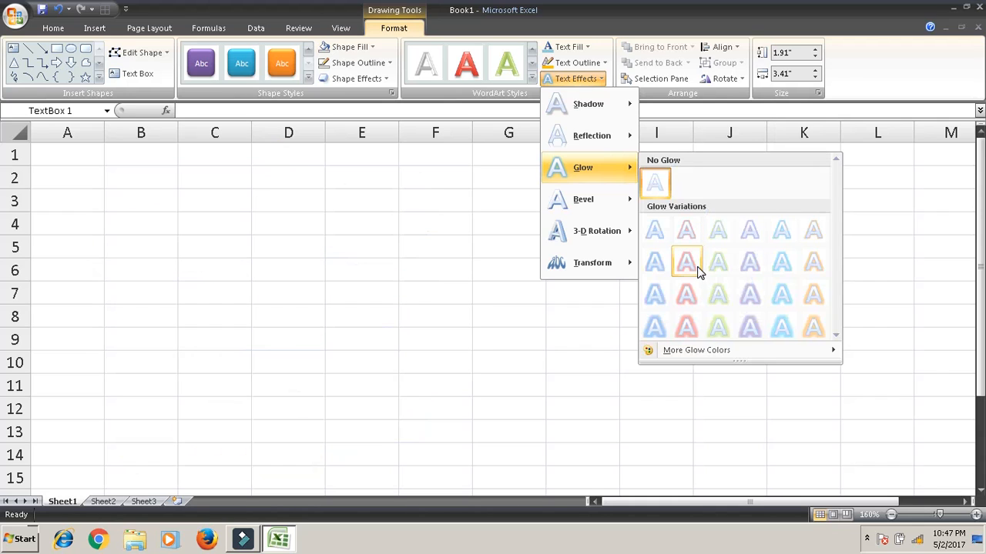
click(688, 267)
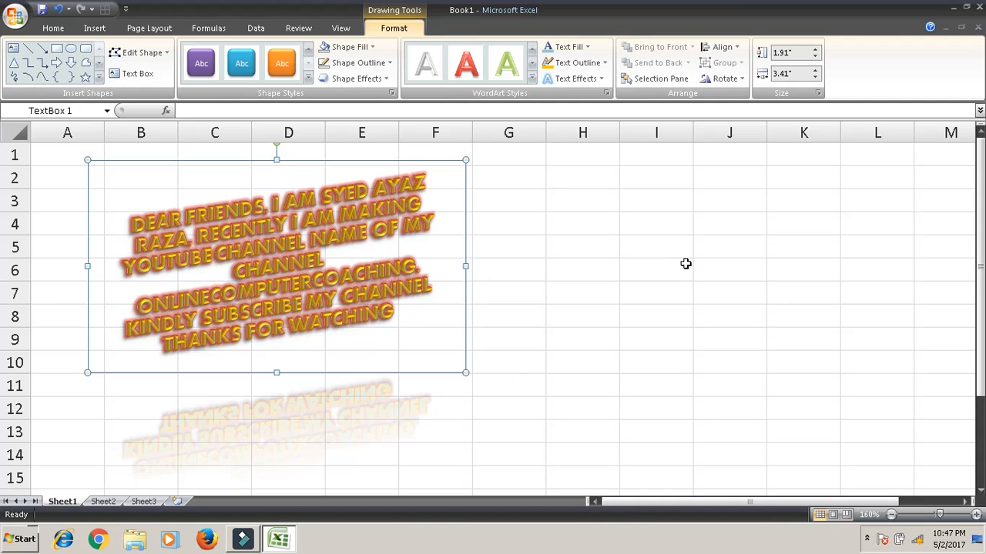
- Transform the text with the first Follow Path arch, and replace it with the second Warp shape in the first row
click(584, 82)
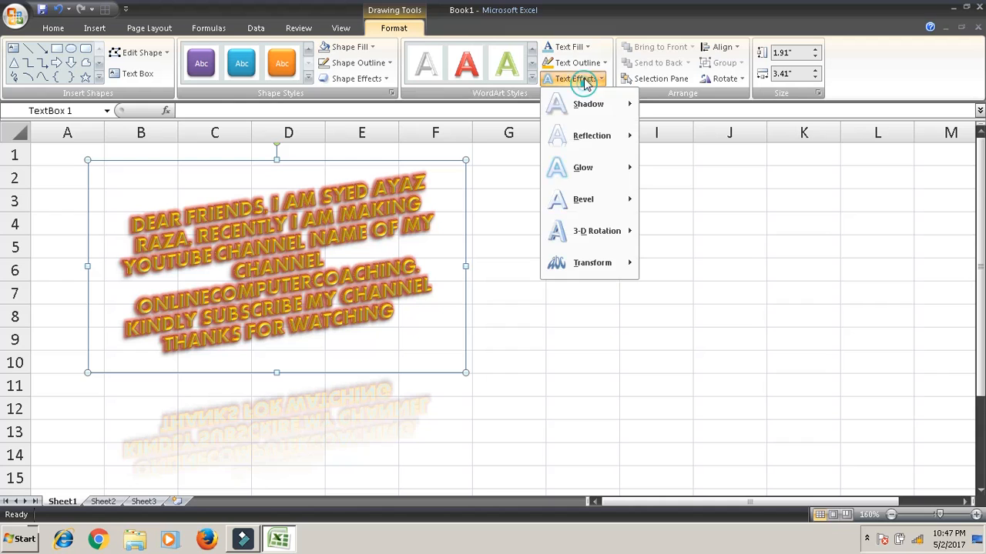
mouse_move(599, 266)
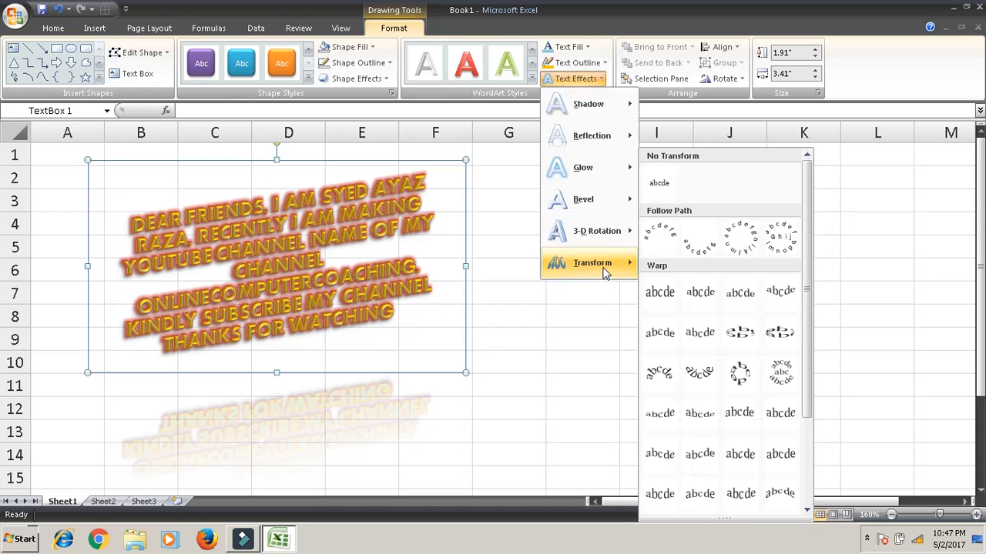
click(670, 240)
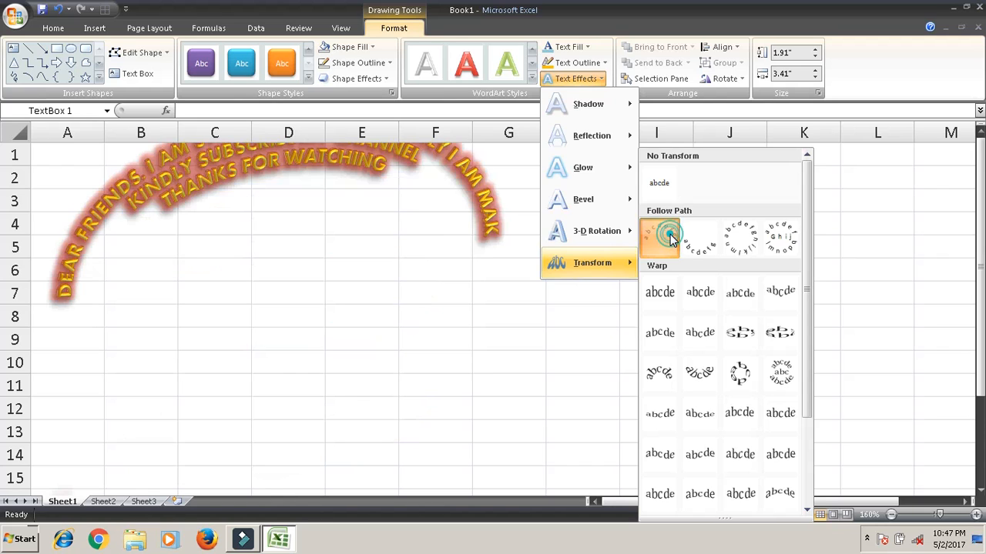
click(590, 80)
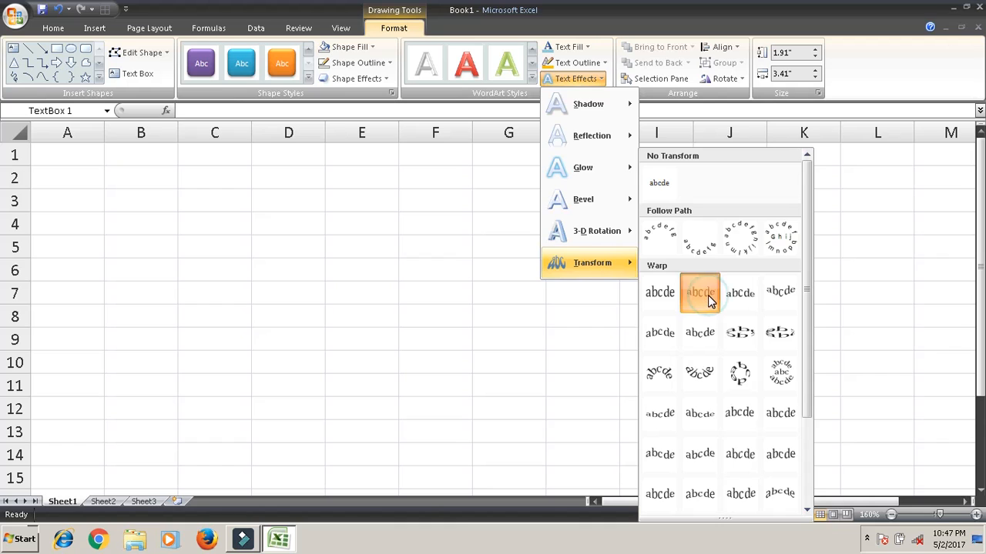
click(709, 300)
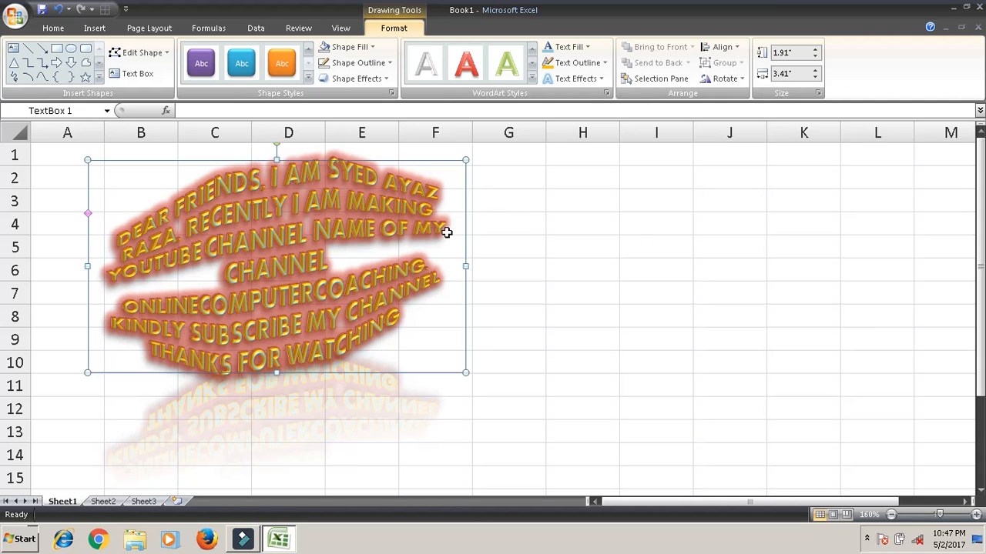
- Bend the text into an arch with the first Warp transform in the third row
click(569, 81)
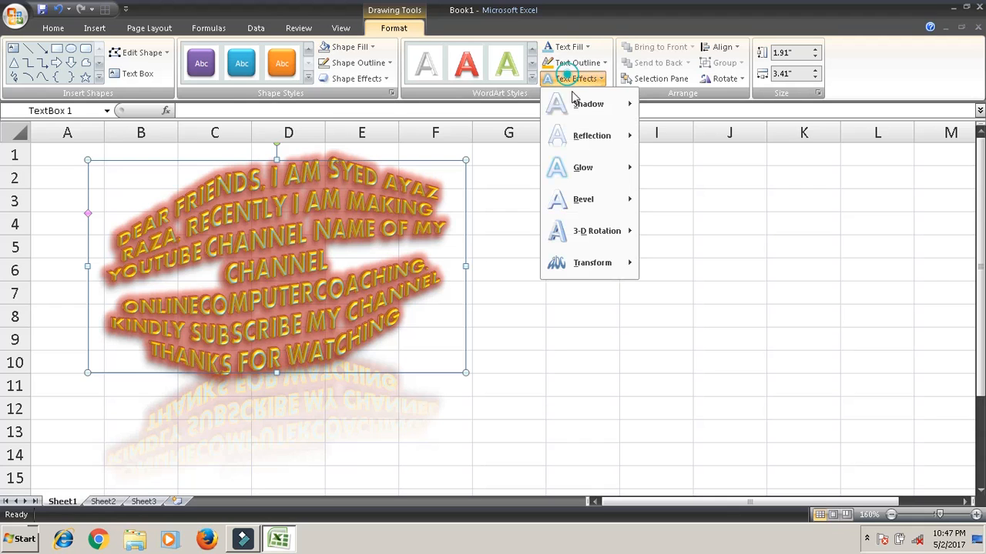
mouse_move(623, 262)
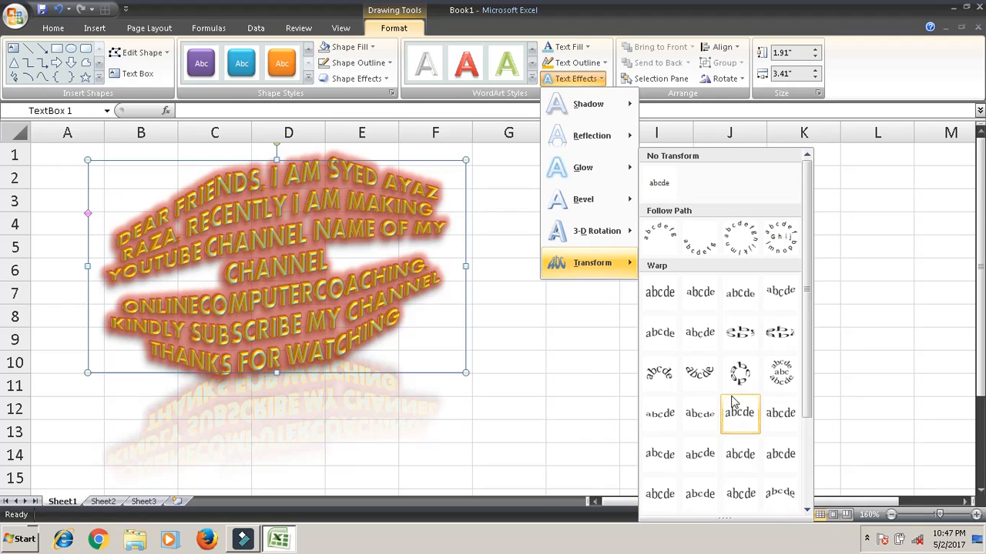
click(668, 375)
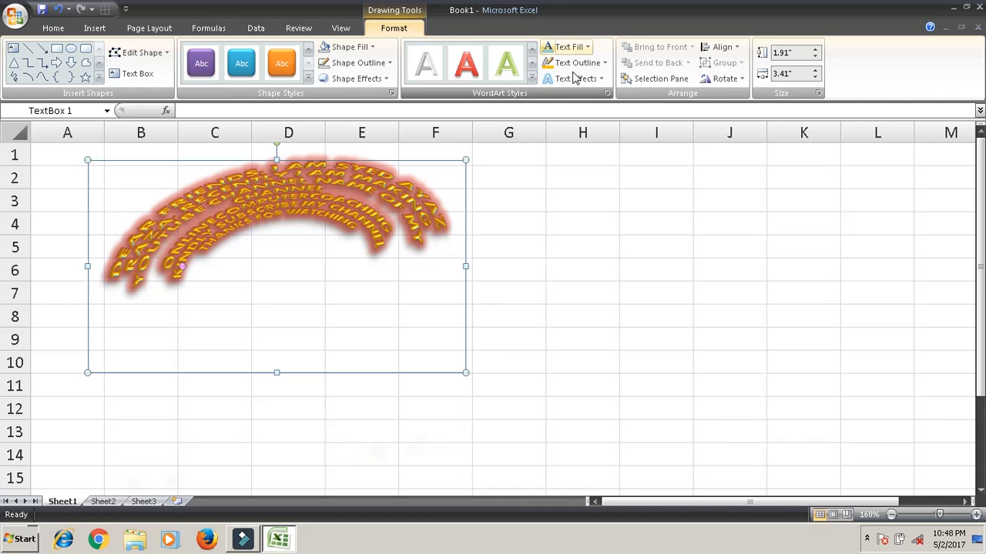
- Rotate the text box left 90° and flip it vertically
click(720, 81)
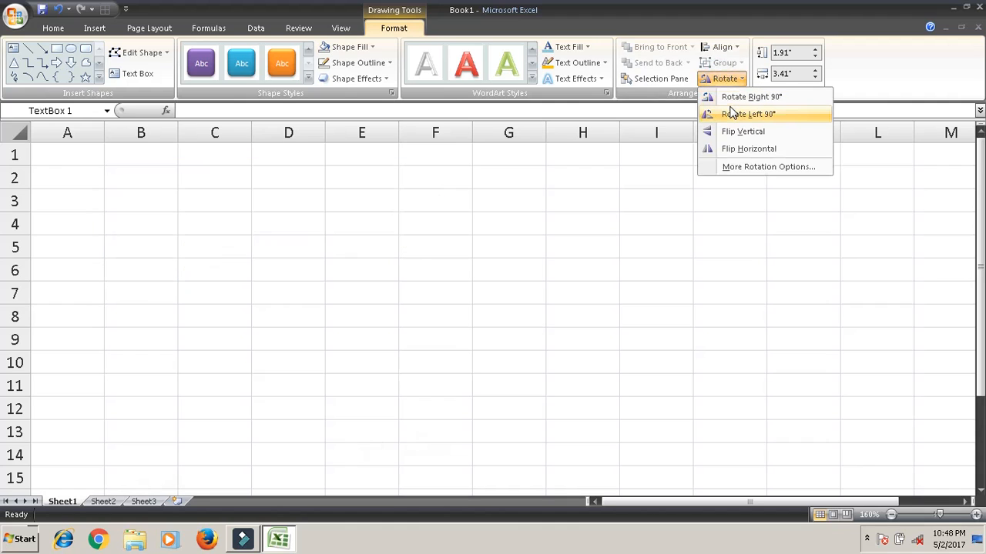
click(734, 115)
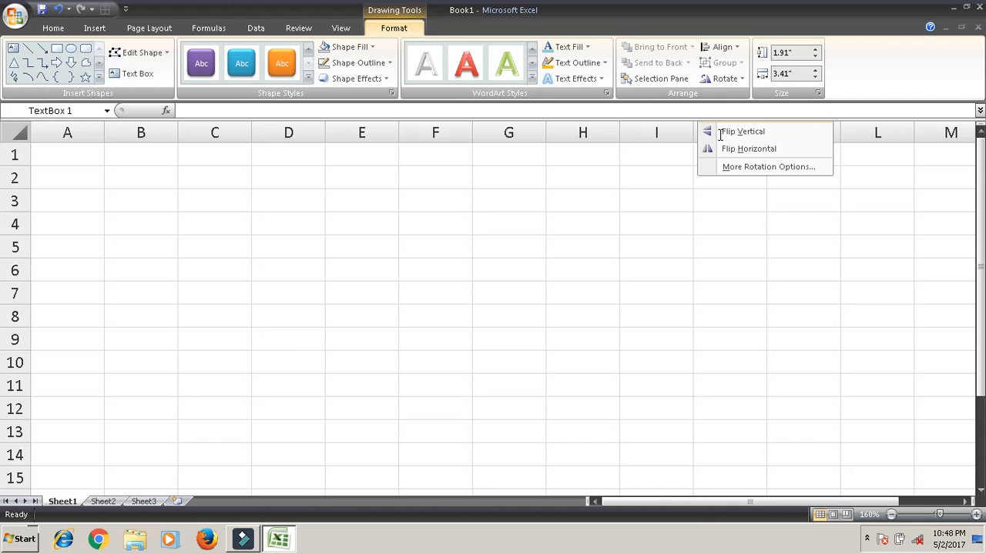
click(741, 131)
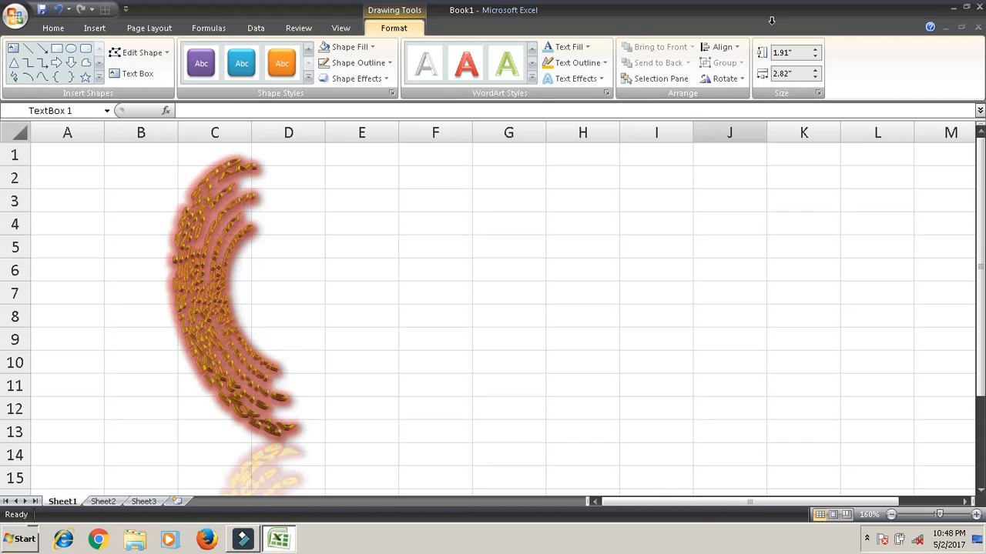
click(723, 78)
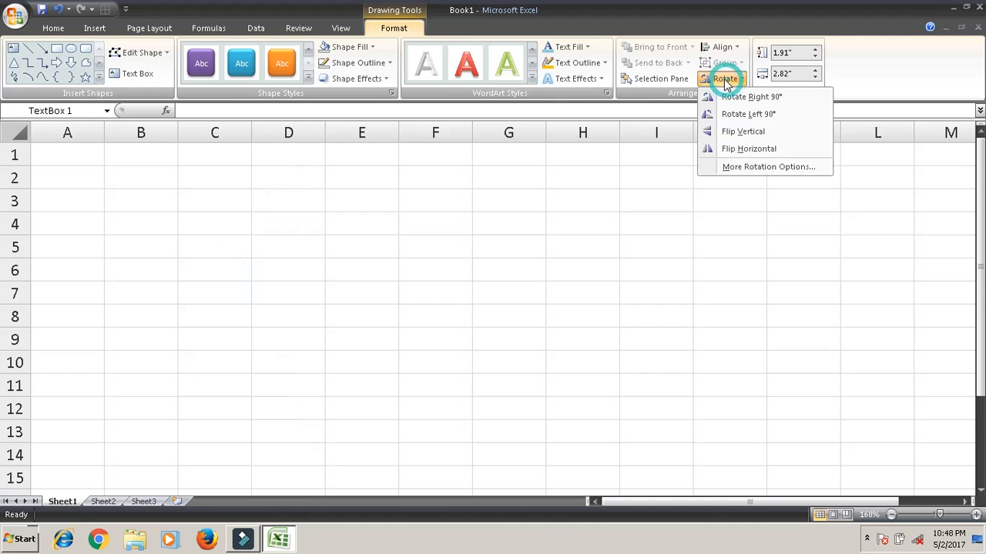
click(763, 131)
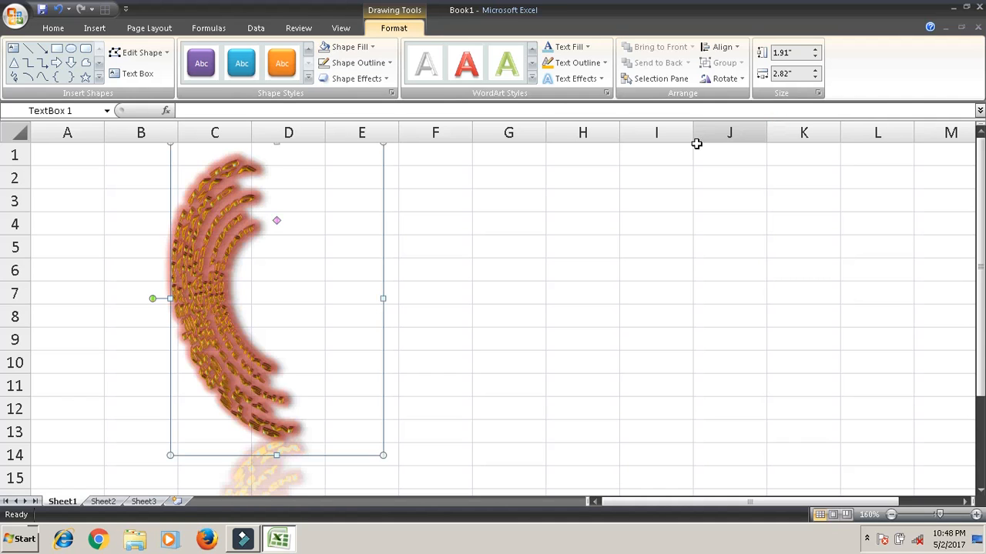
- Rotate the text box right 90°, and delete it from the worksheet
click(735, 81)
click(732, 82)
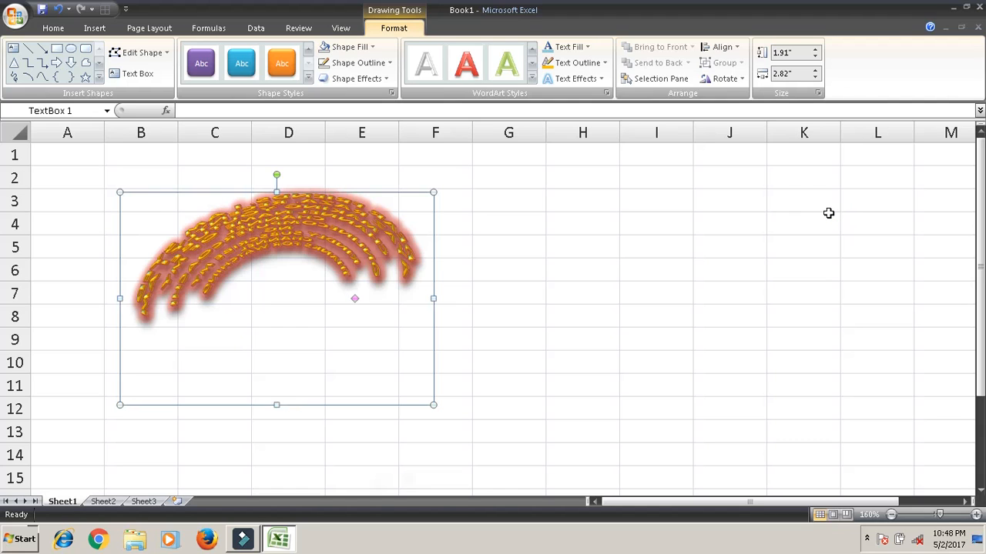
key(Delete)
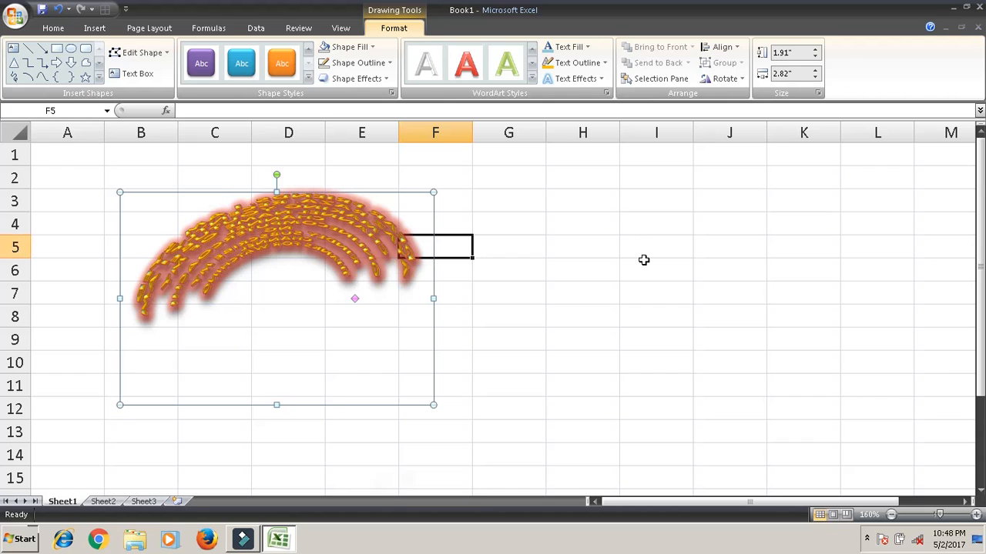